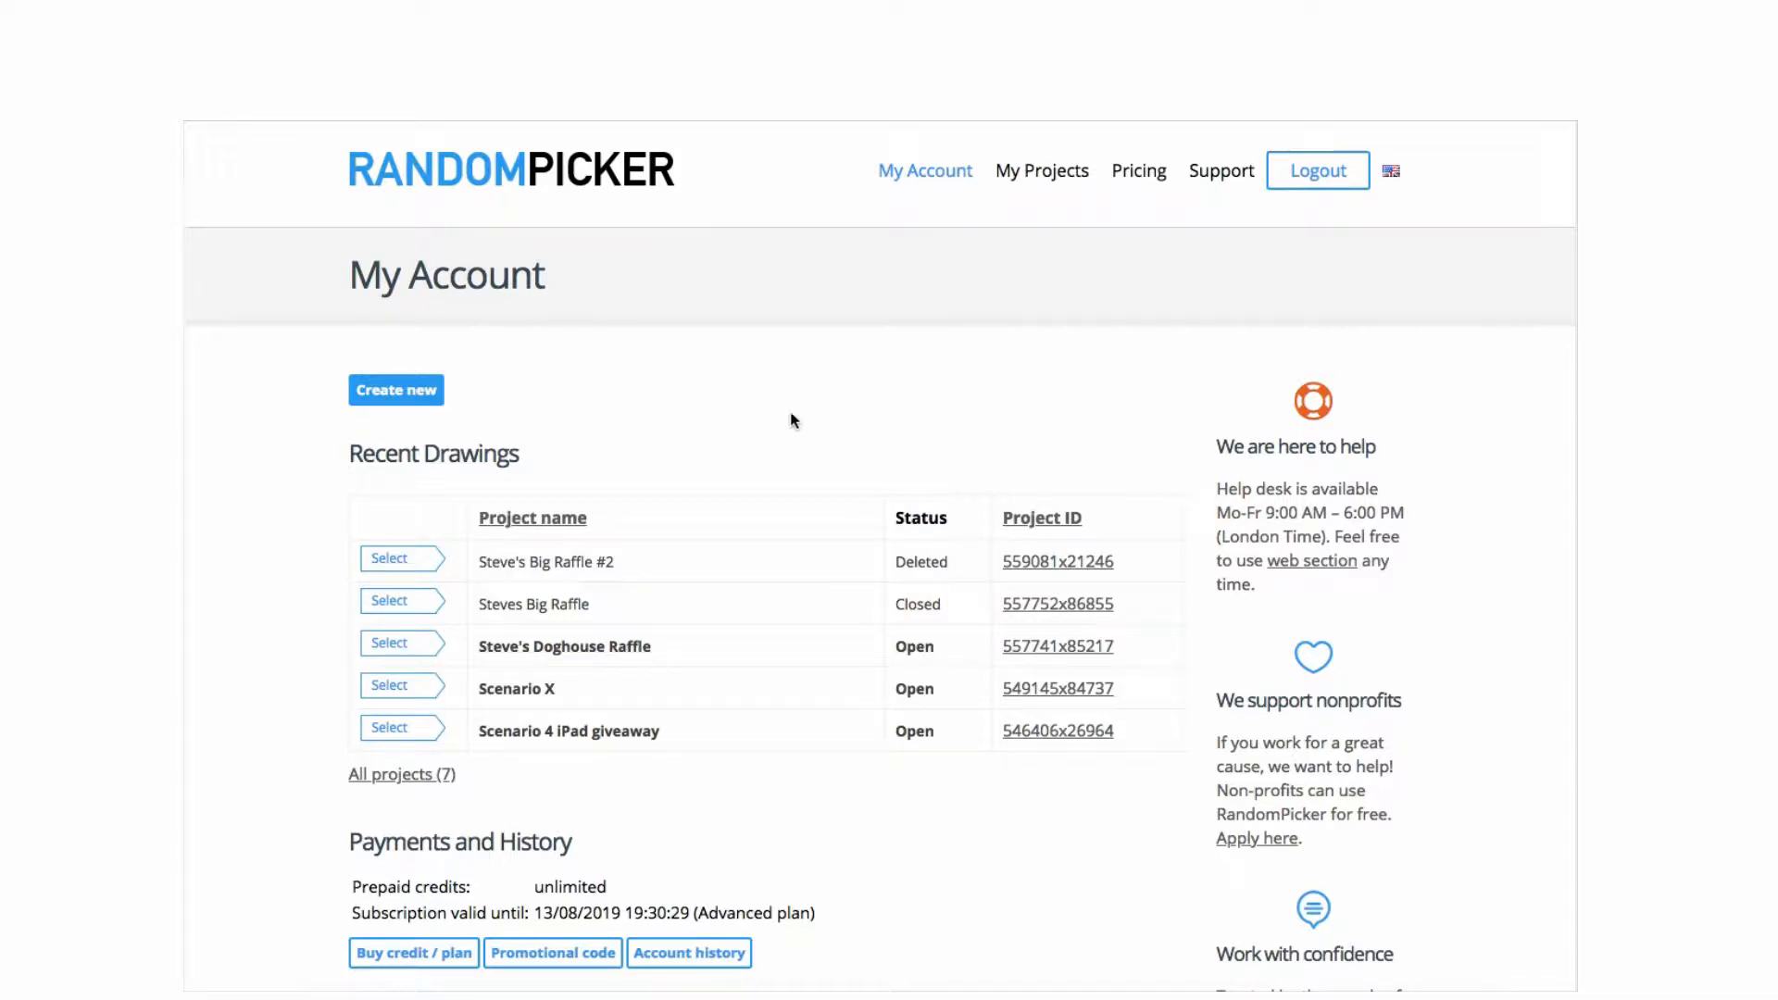
Step: Create a new drawing project and name it "Steve's Big Raffle #3"
left_click(395, 391)
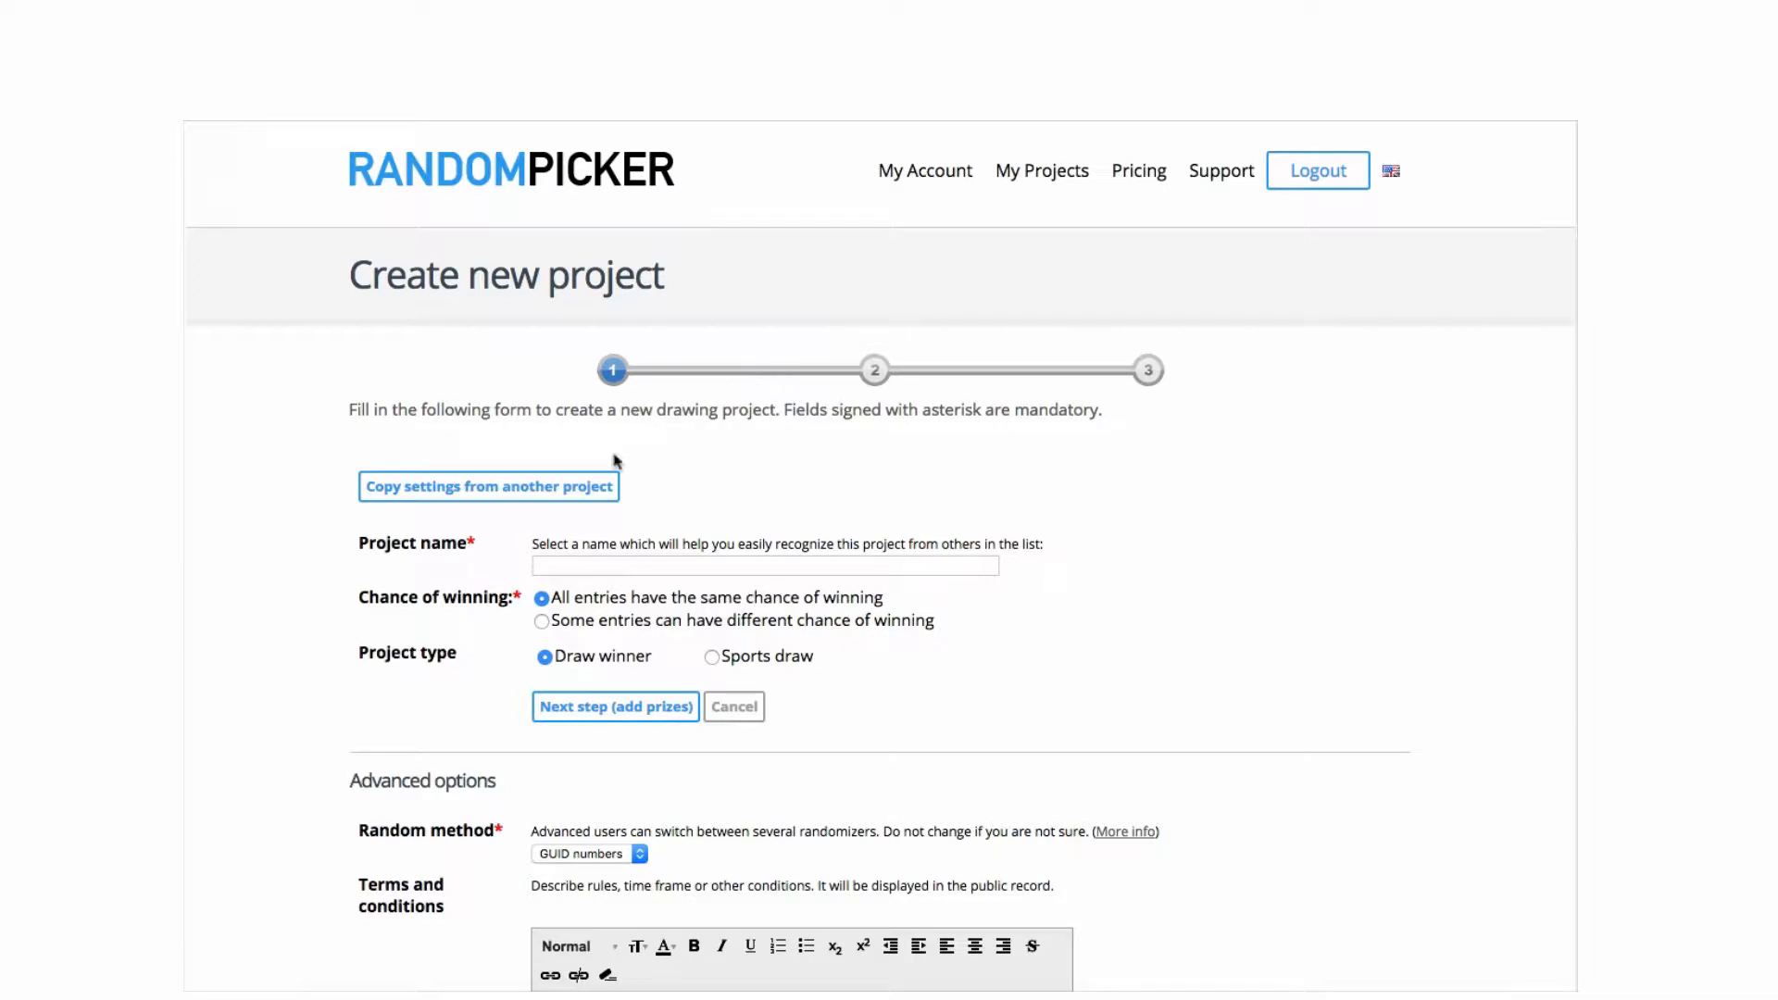
left_click(576, 563)
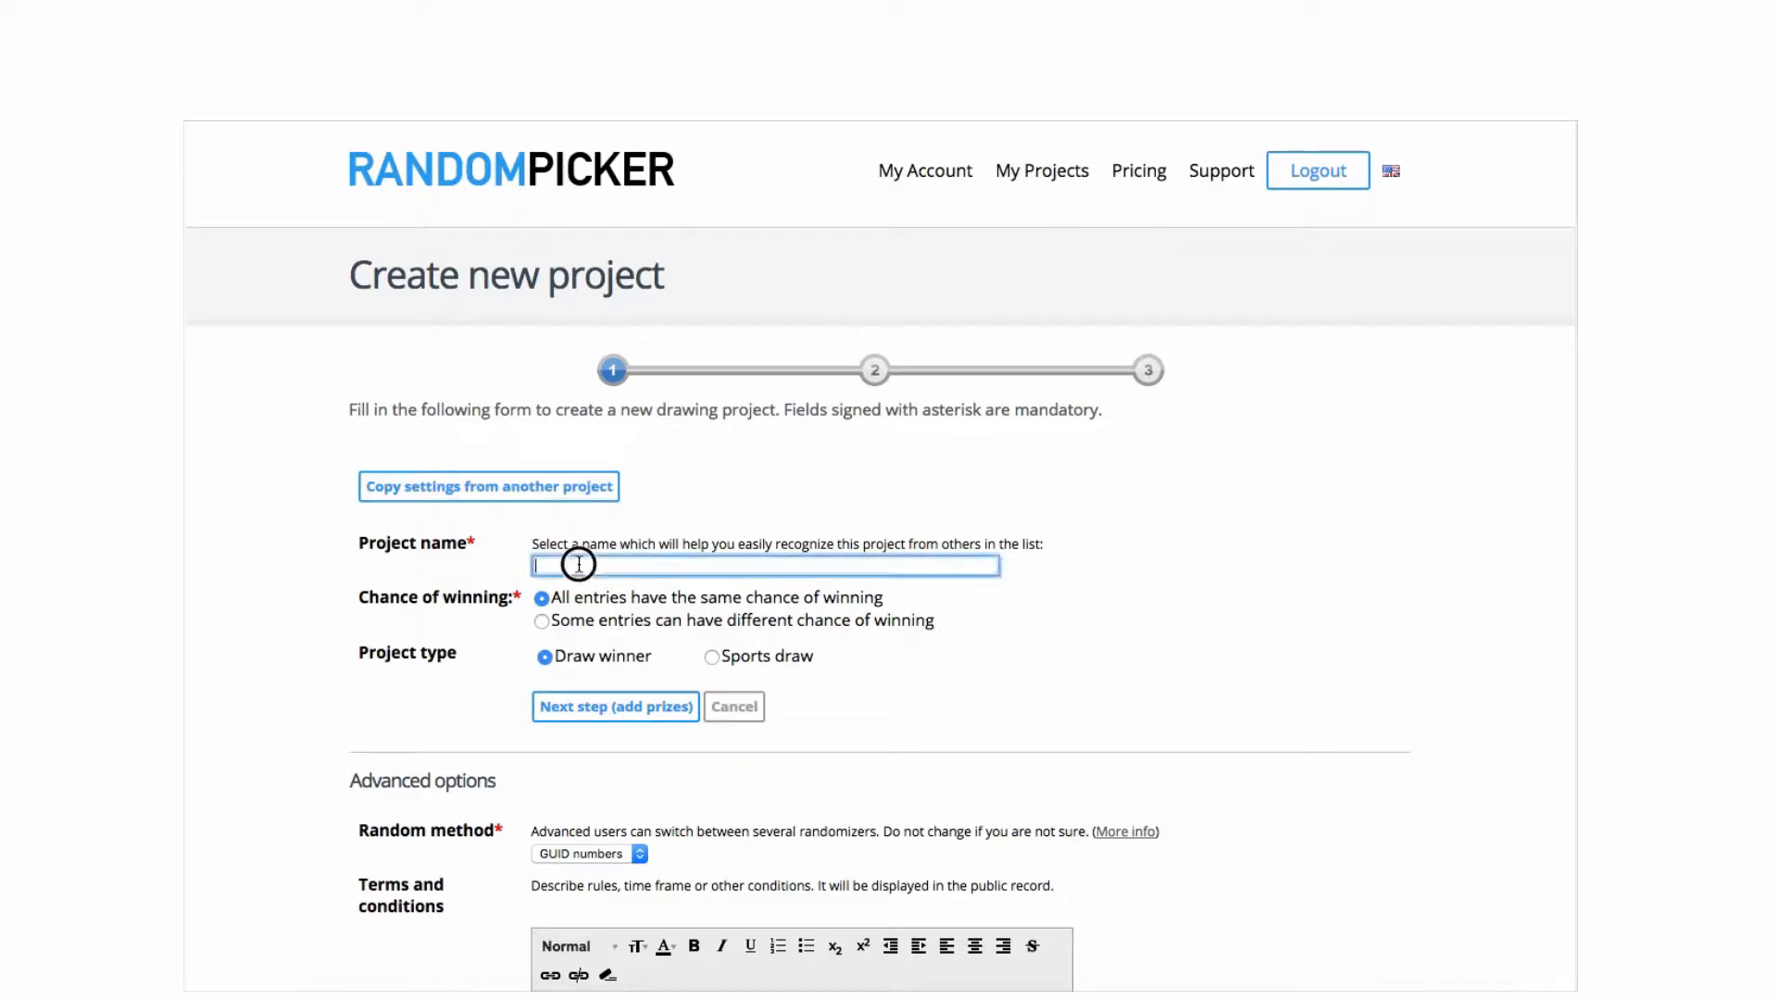
type("Sgtev")
key("BackSpace")
type("teve")
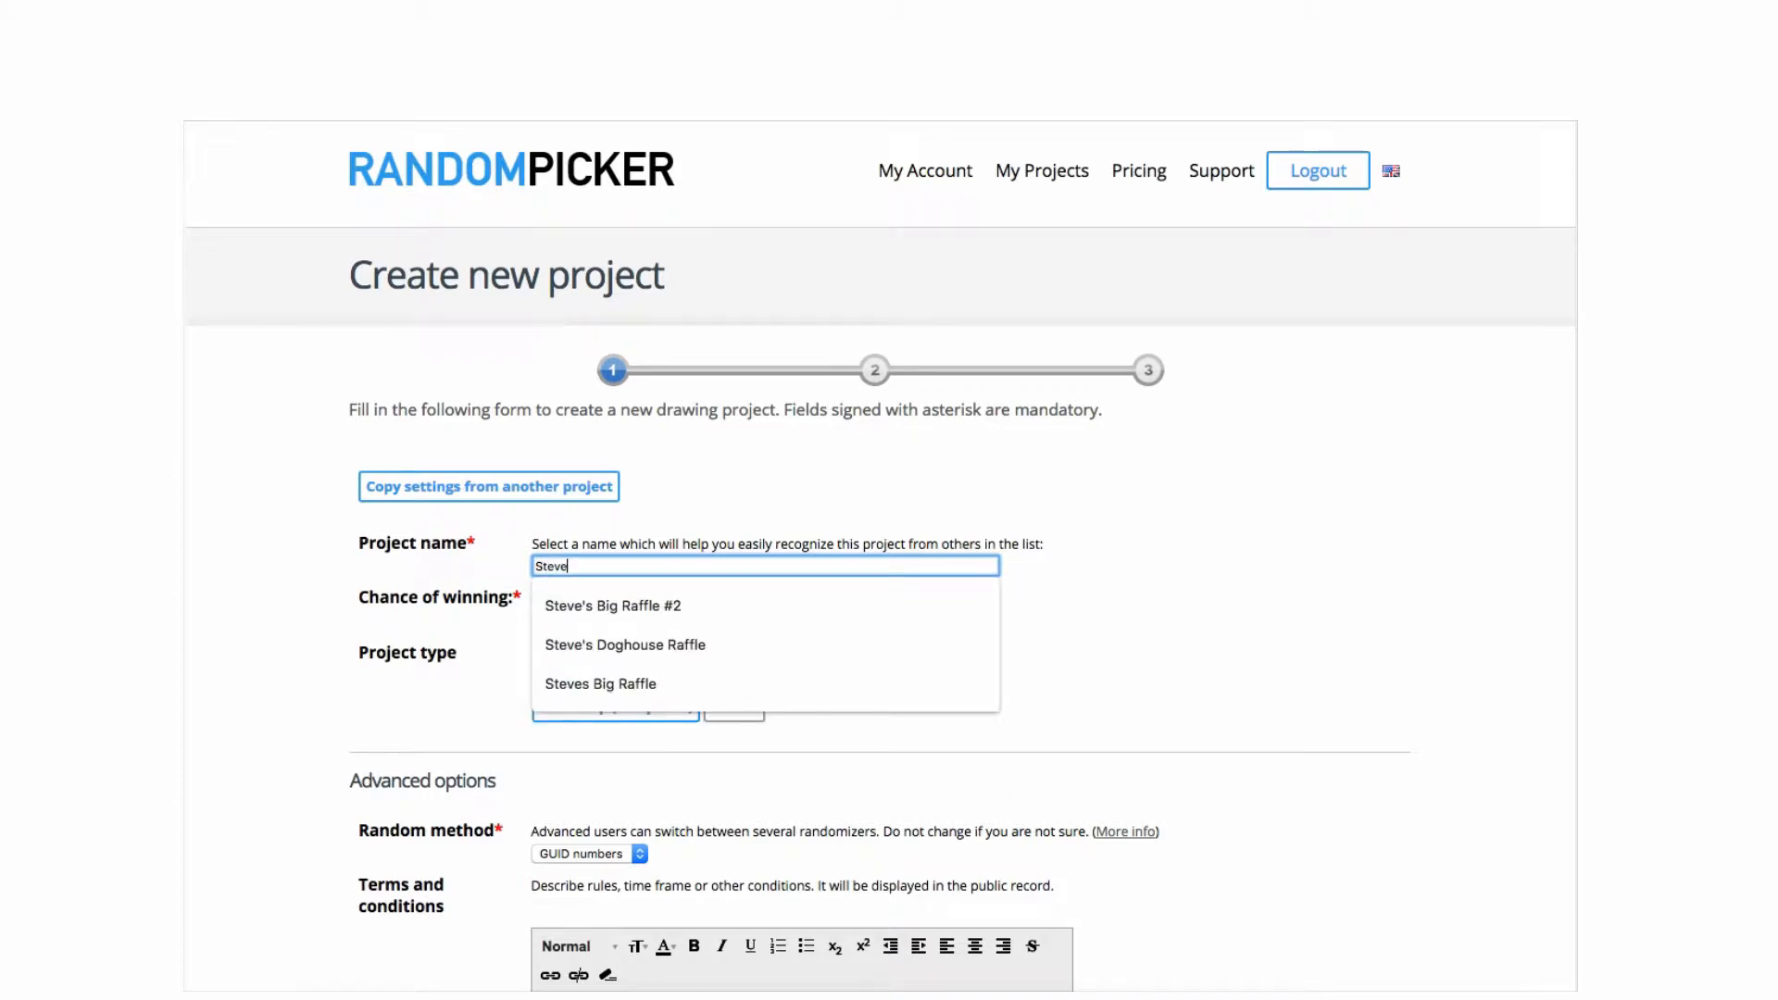
type("'s Big Ra")
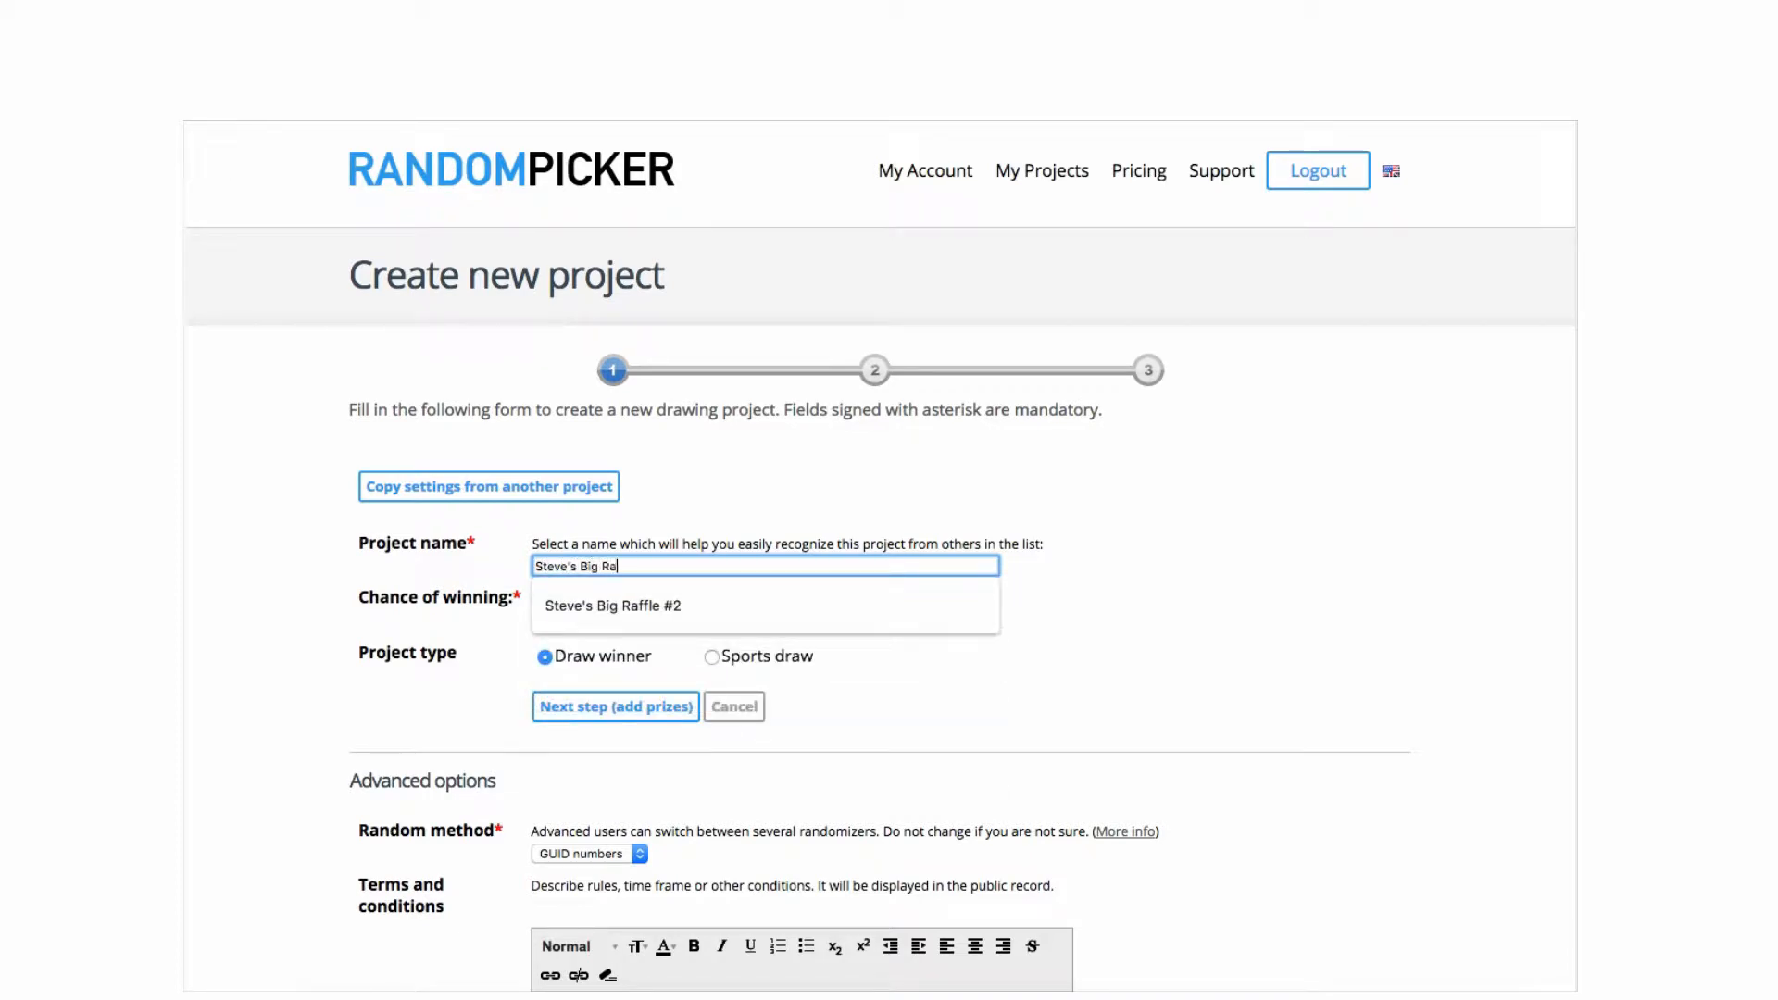
type("ffle #3")
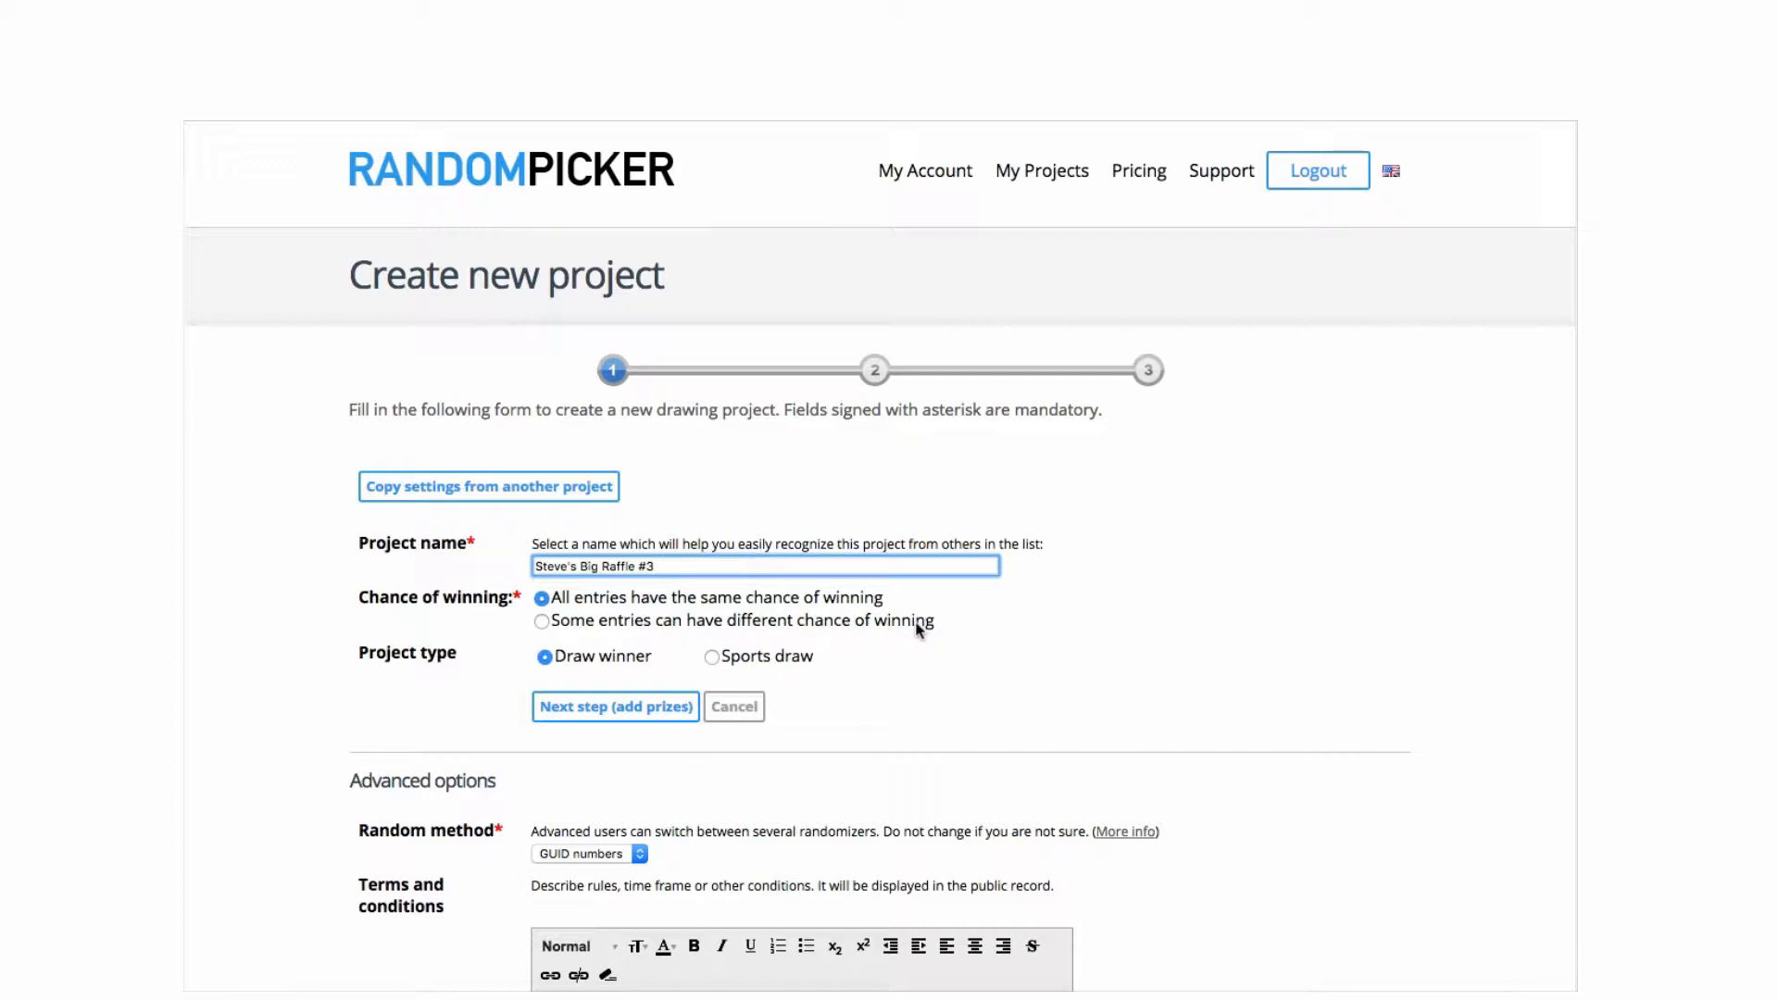
Step: Give all entries the same chance of winning, leave the advanced options at their defaults, and continue to the prizes
left_click(542, 621)
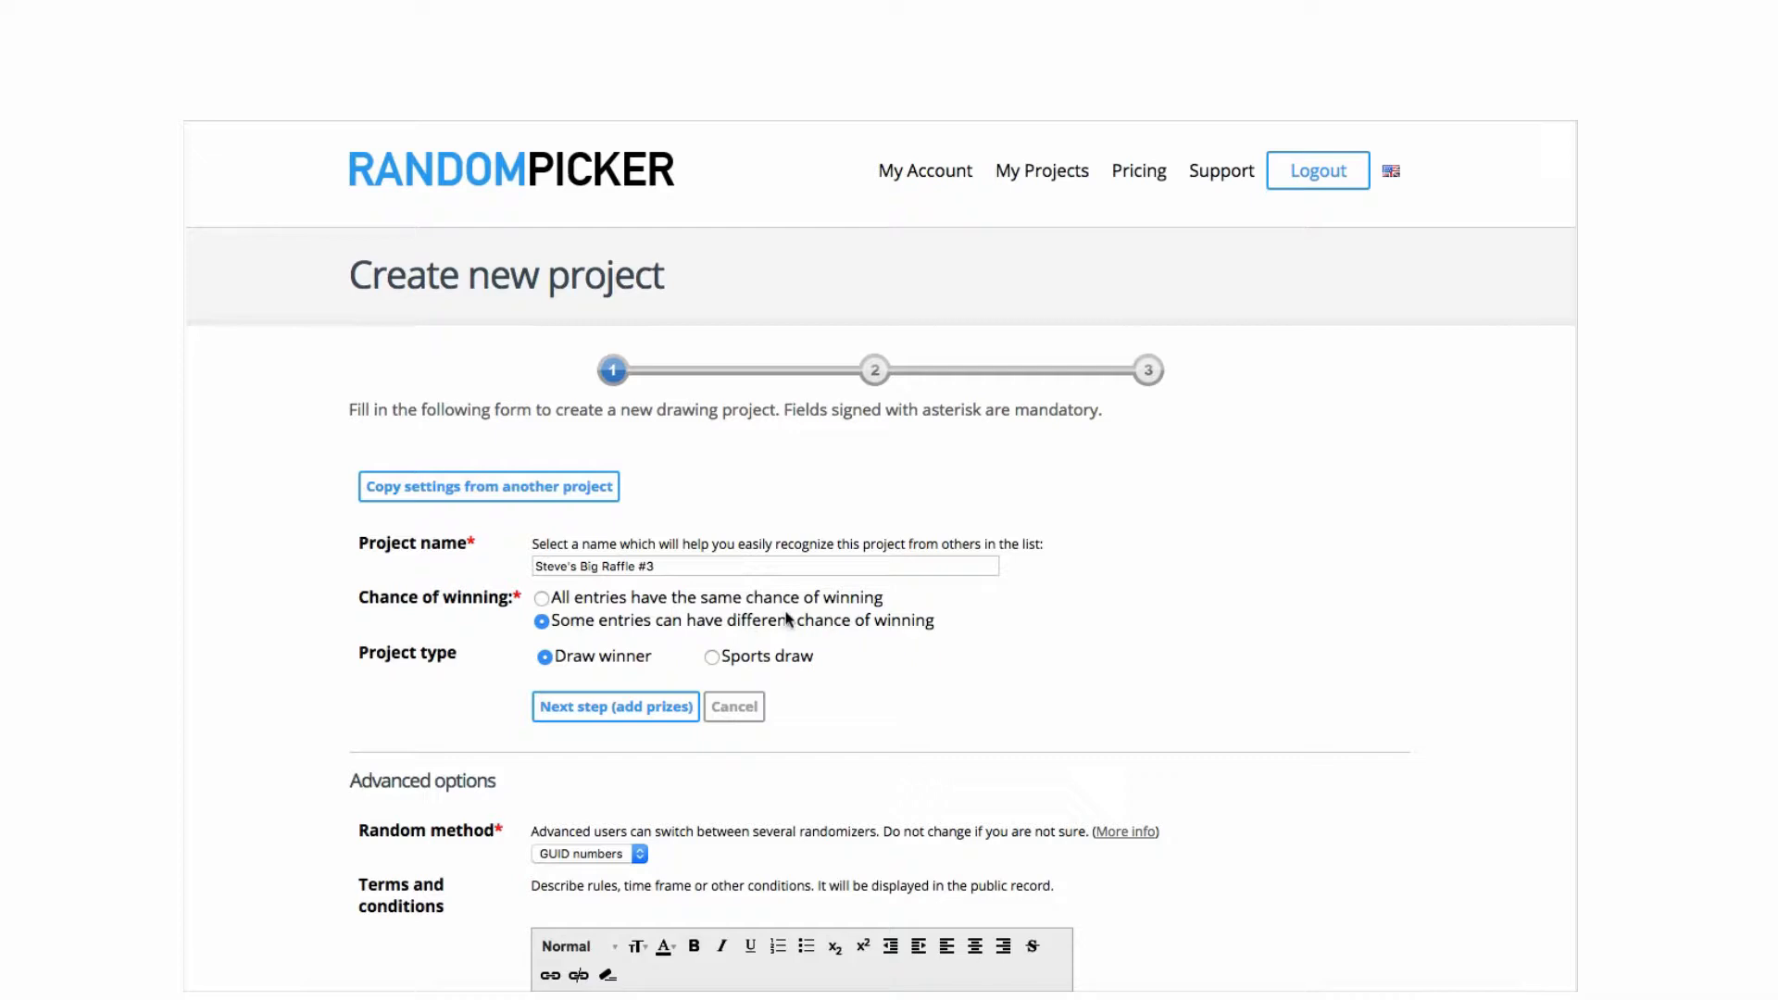
left_click(542, 599)
scroll(1362, 741, "down", 1)
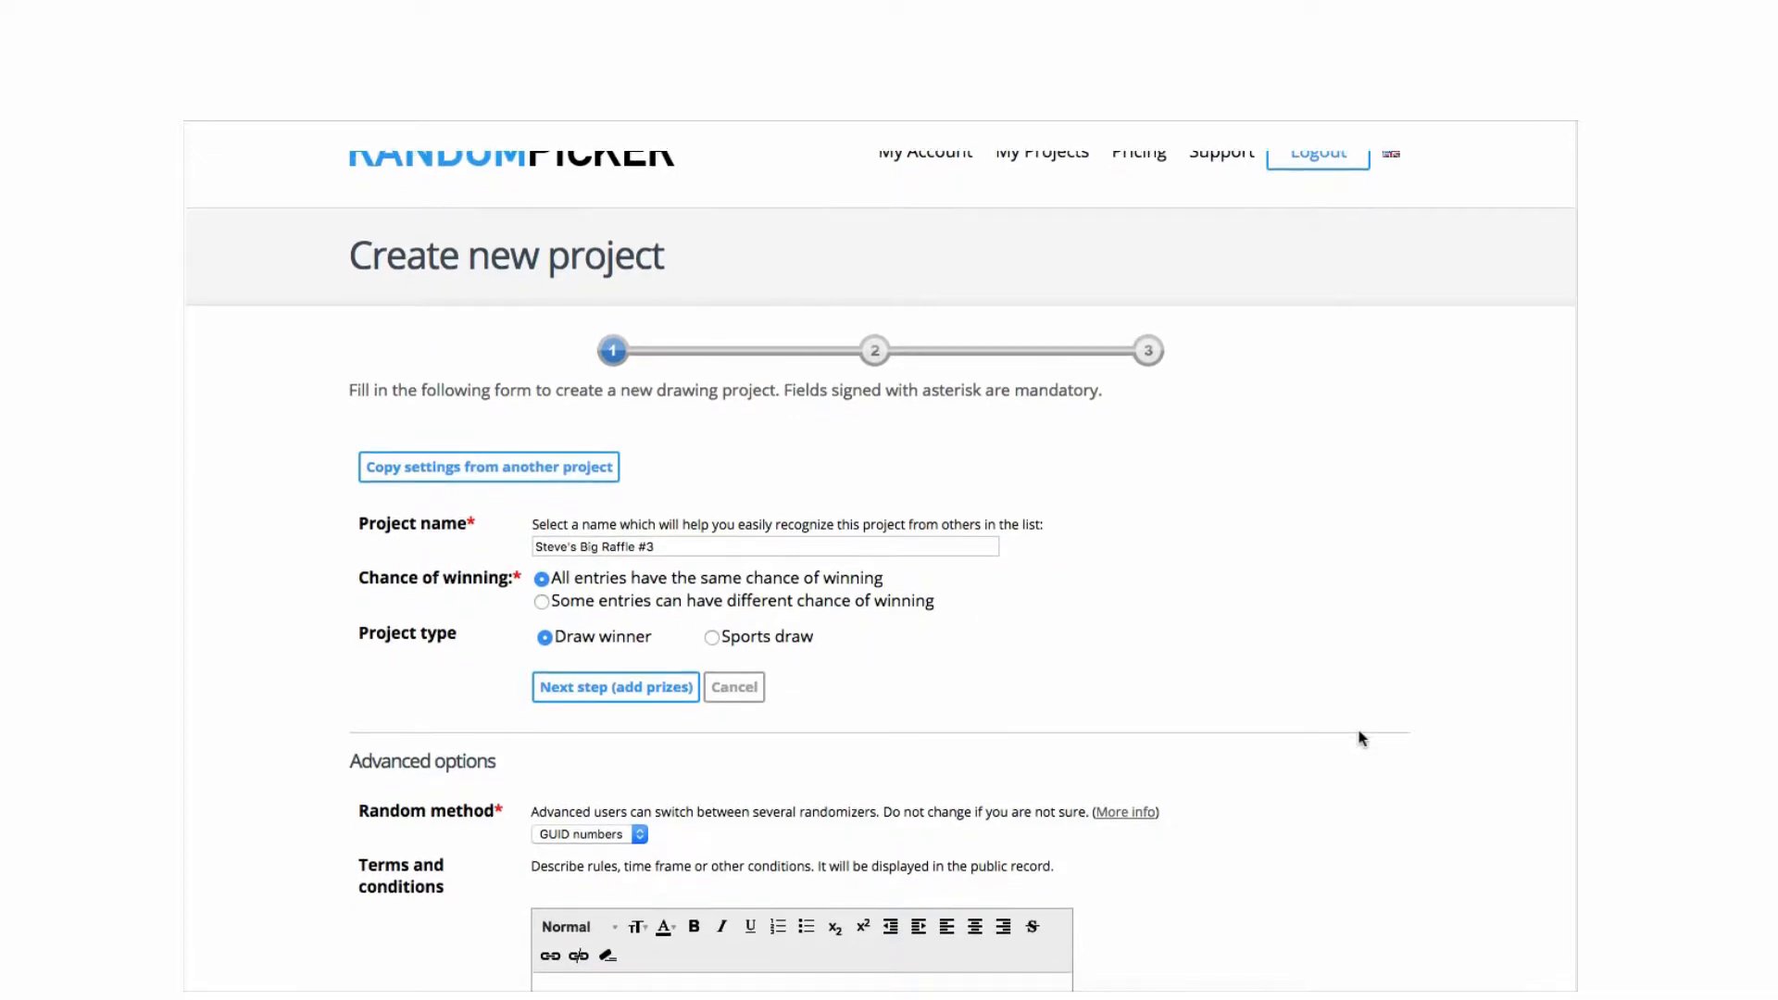
scroll(1313, 635, "down", 2)
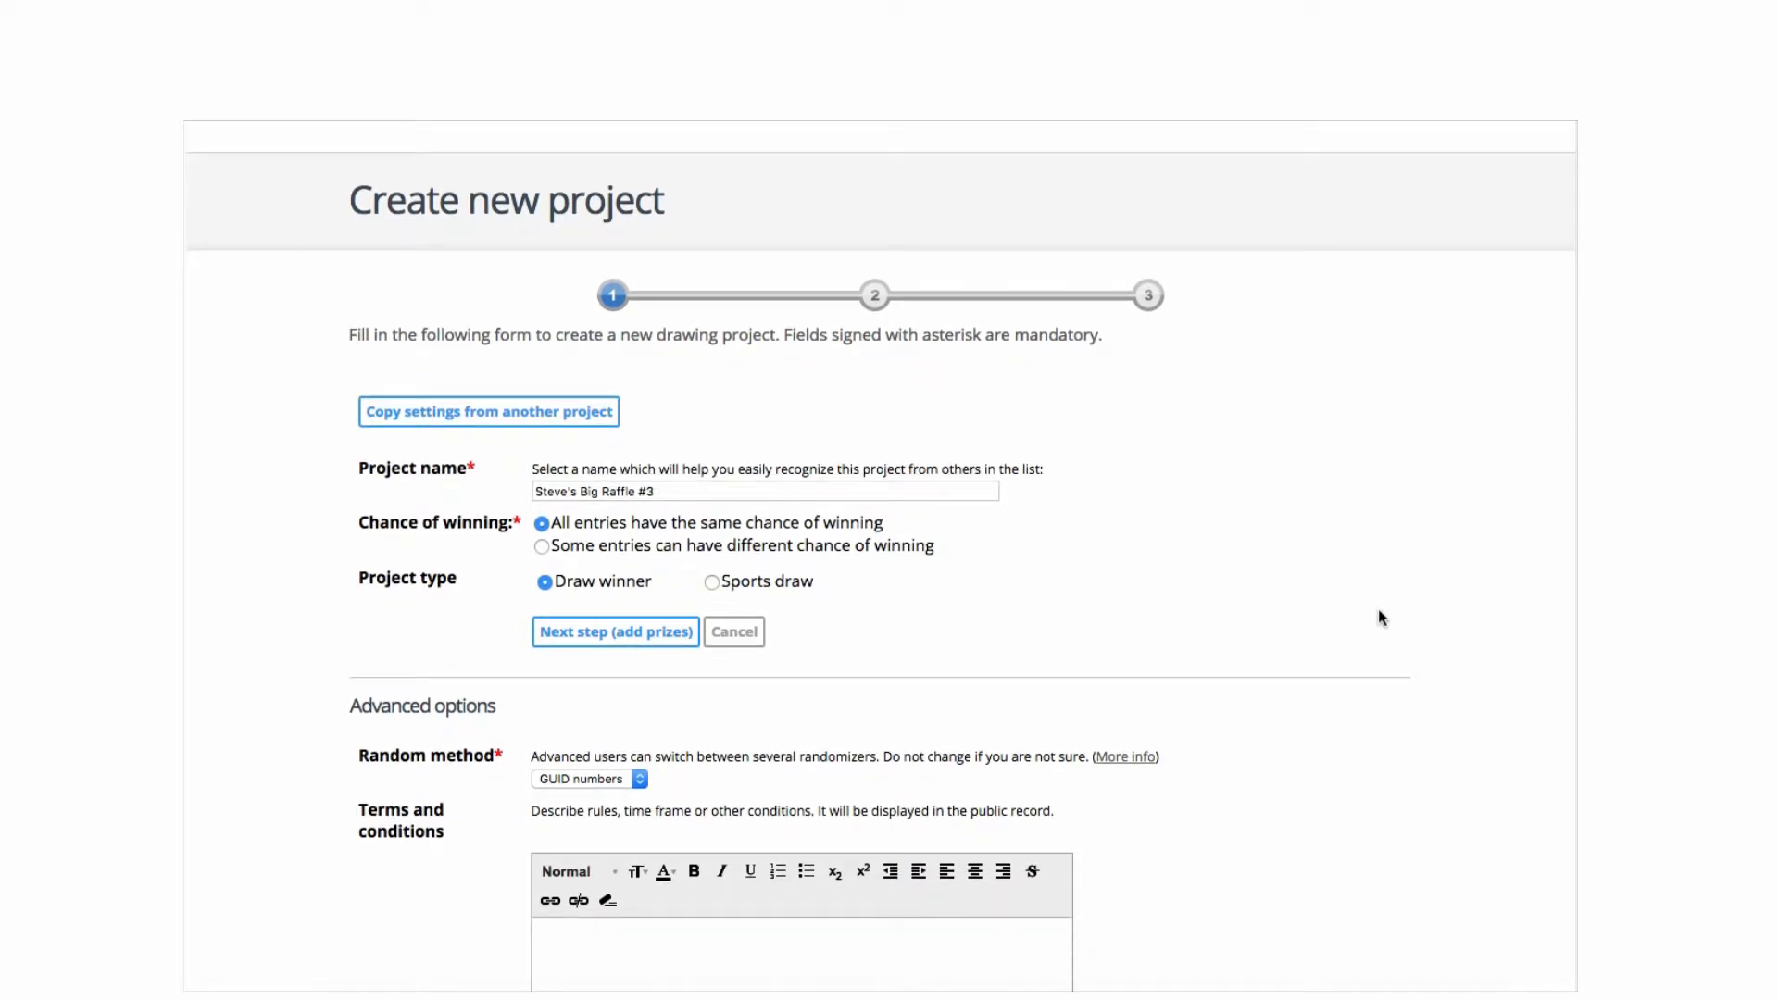
scroll(1269, 647, "down", 3)
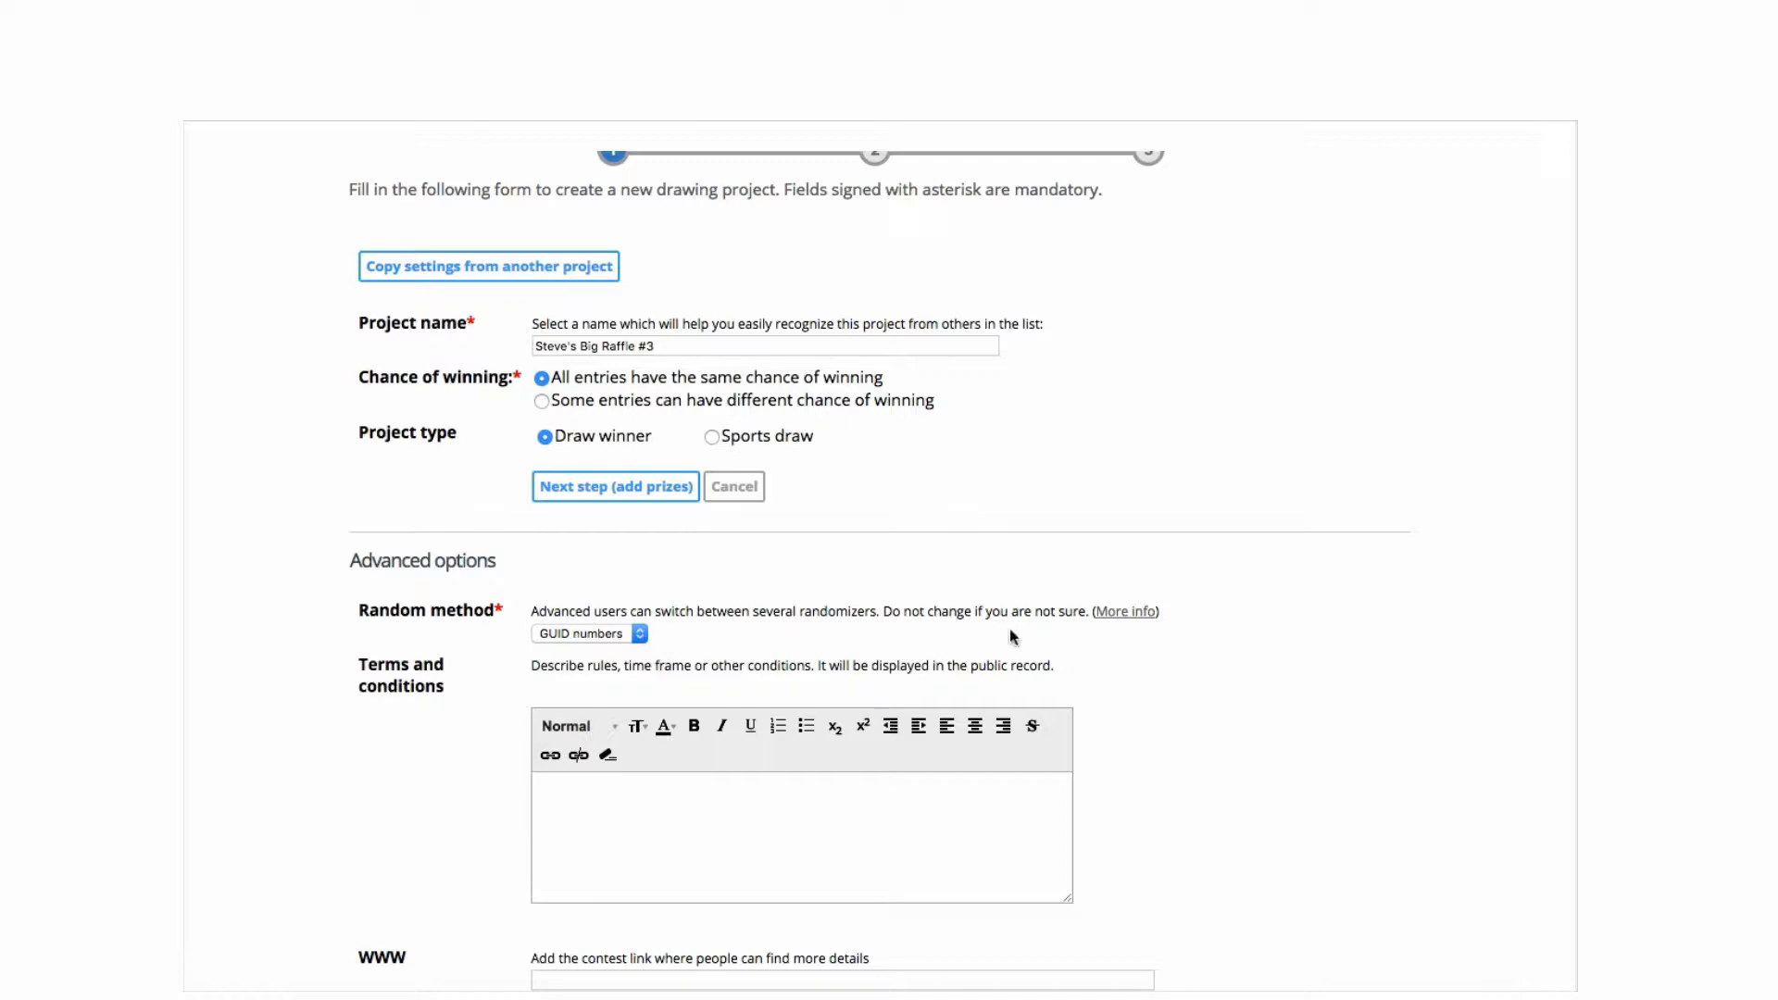
scroll(1183, 706, "down", 2)
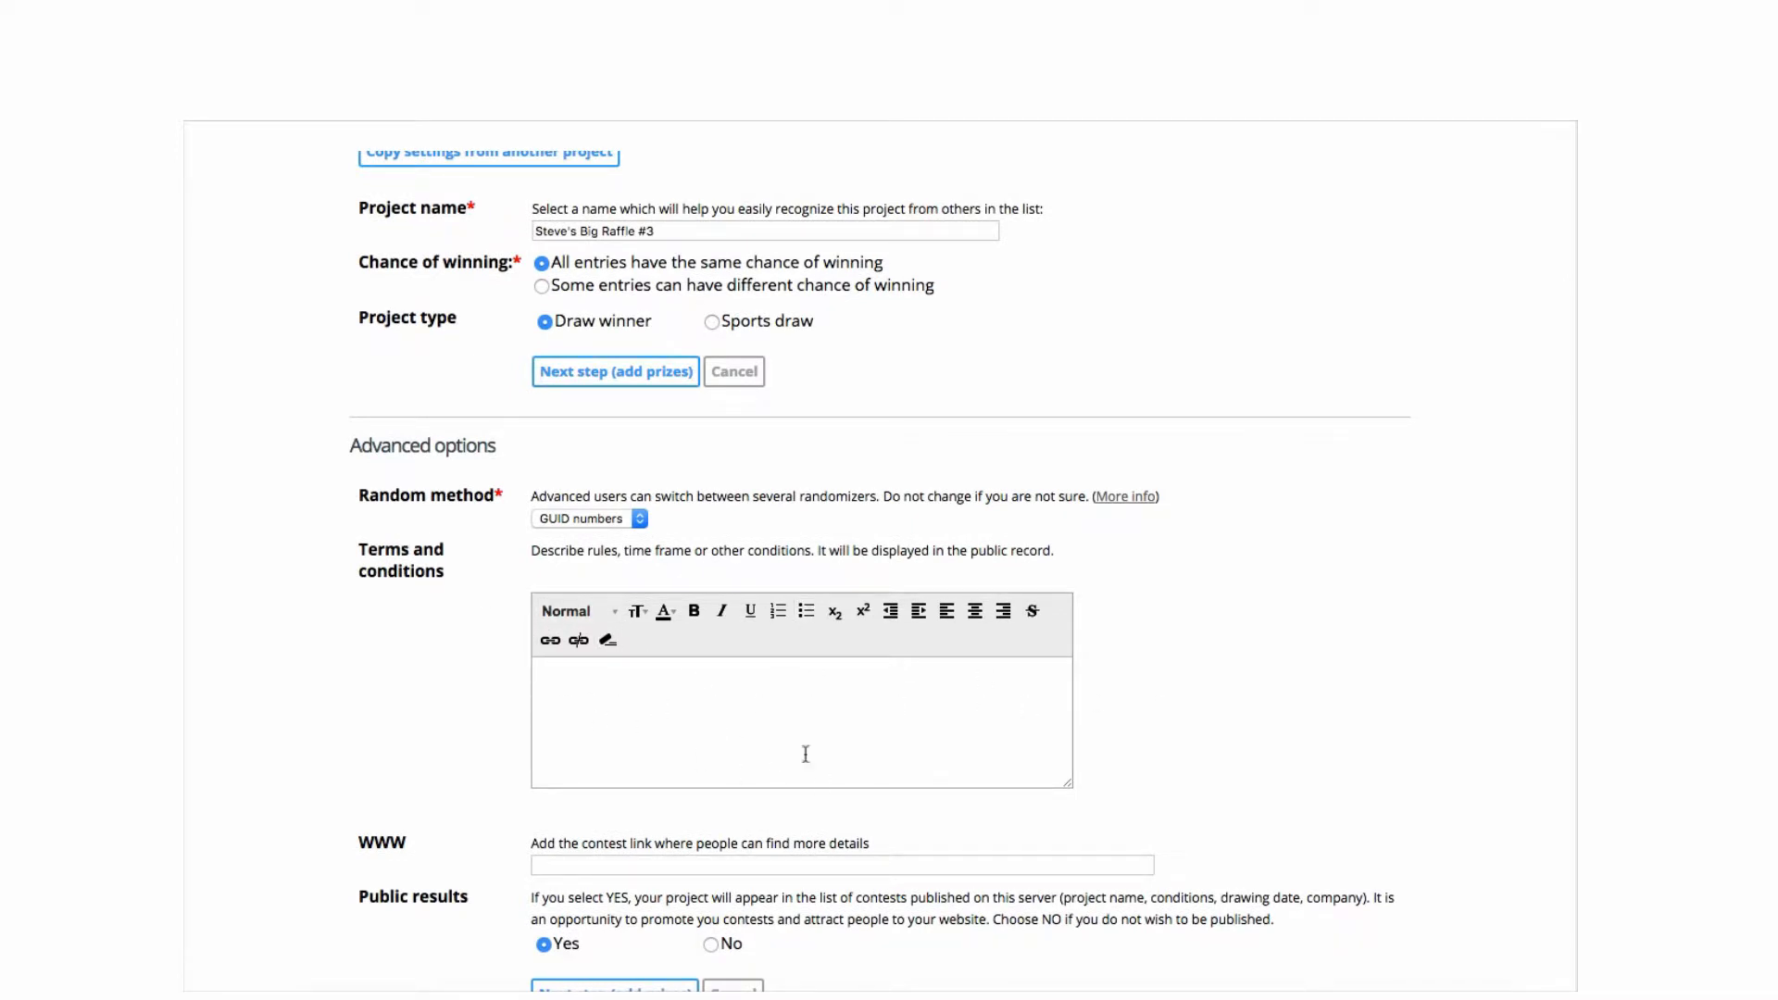
scroll(1178, 758, "down", 2)
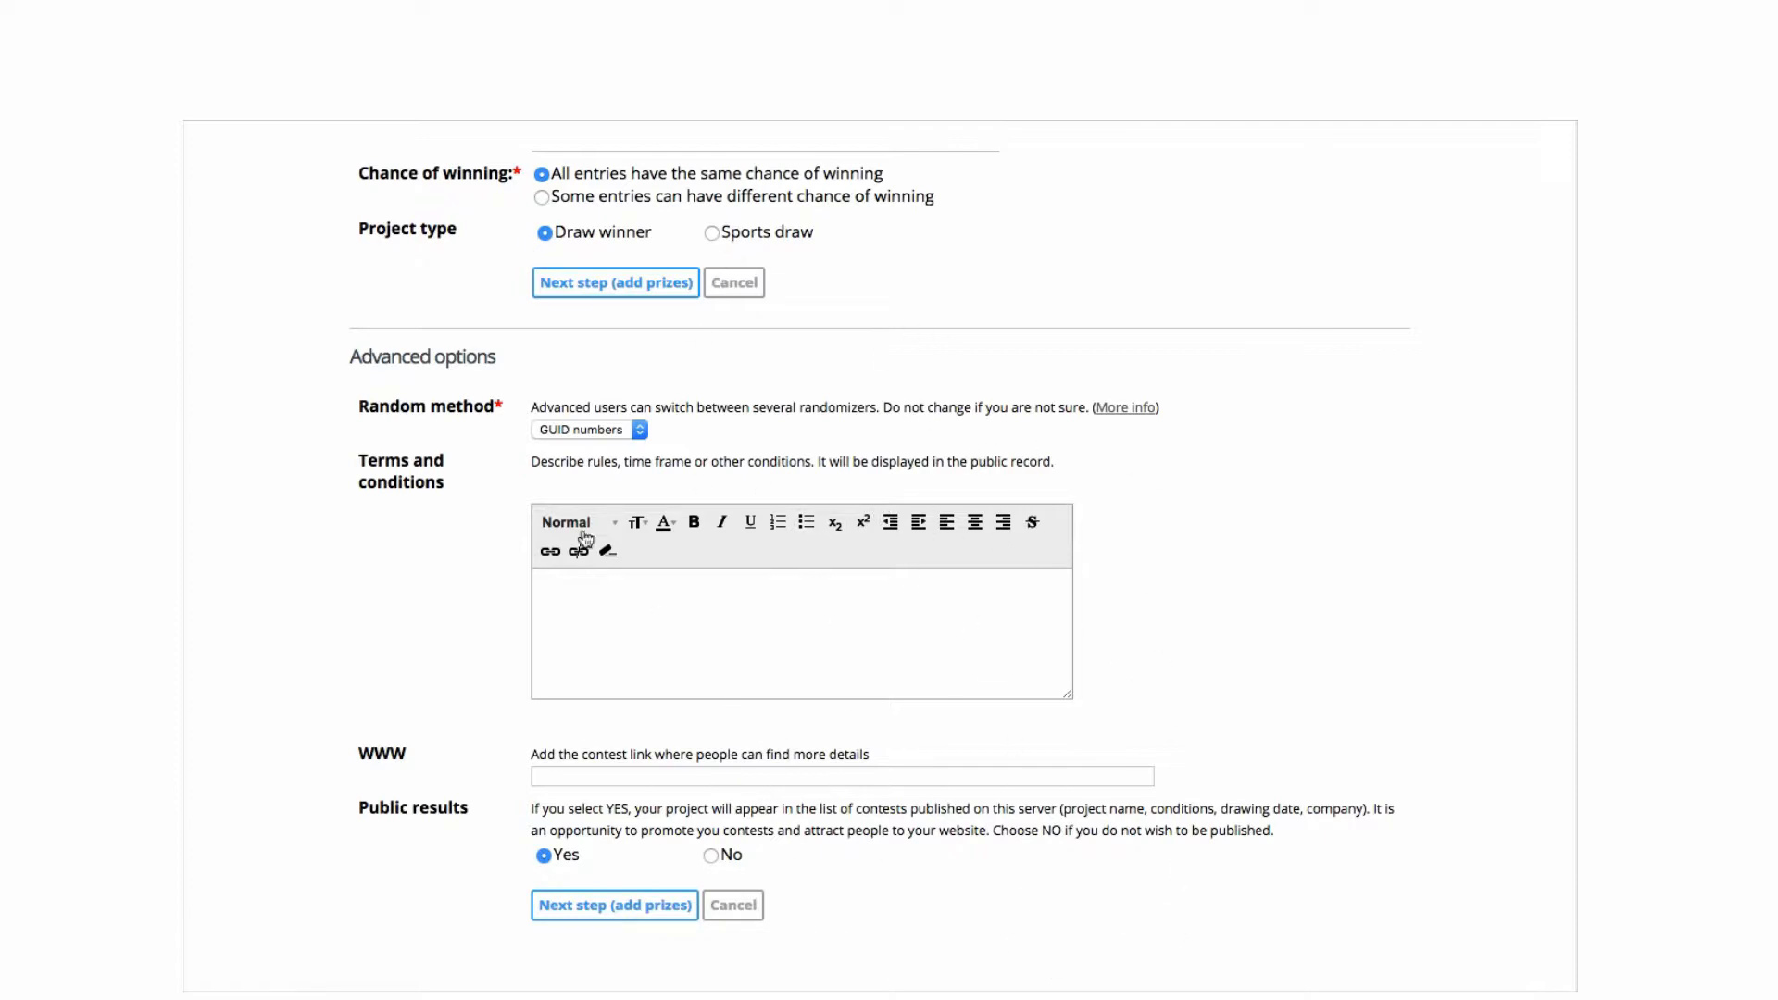
left_click(623, 912)
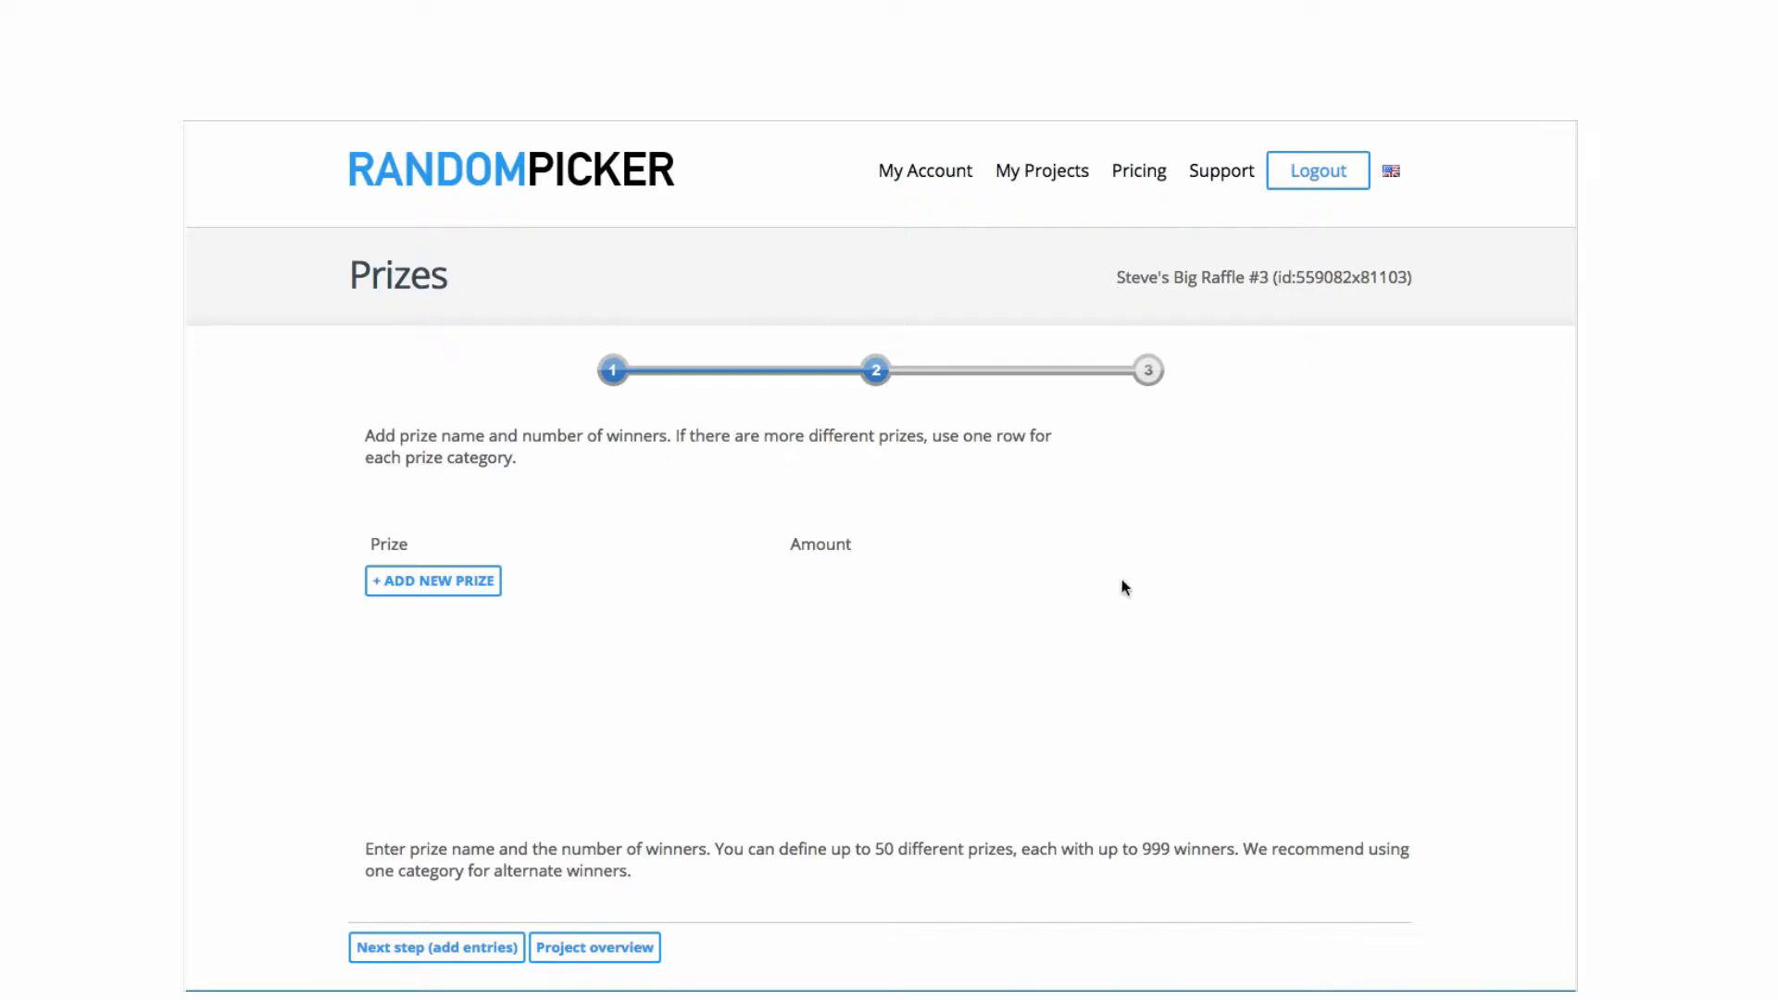
Step: Add a prize named "$100 gift certificate" and proceed to adding entries
left_click(430, 584)
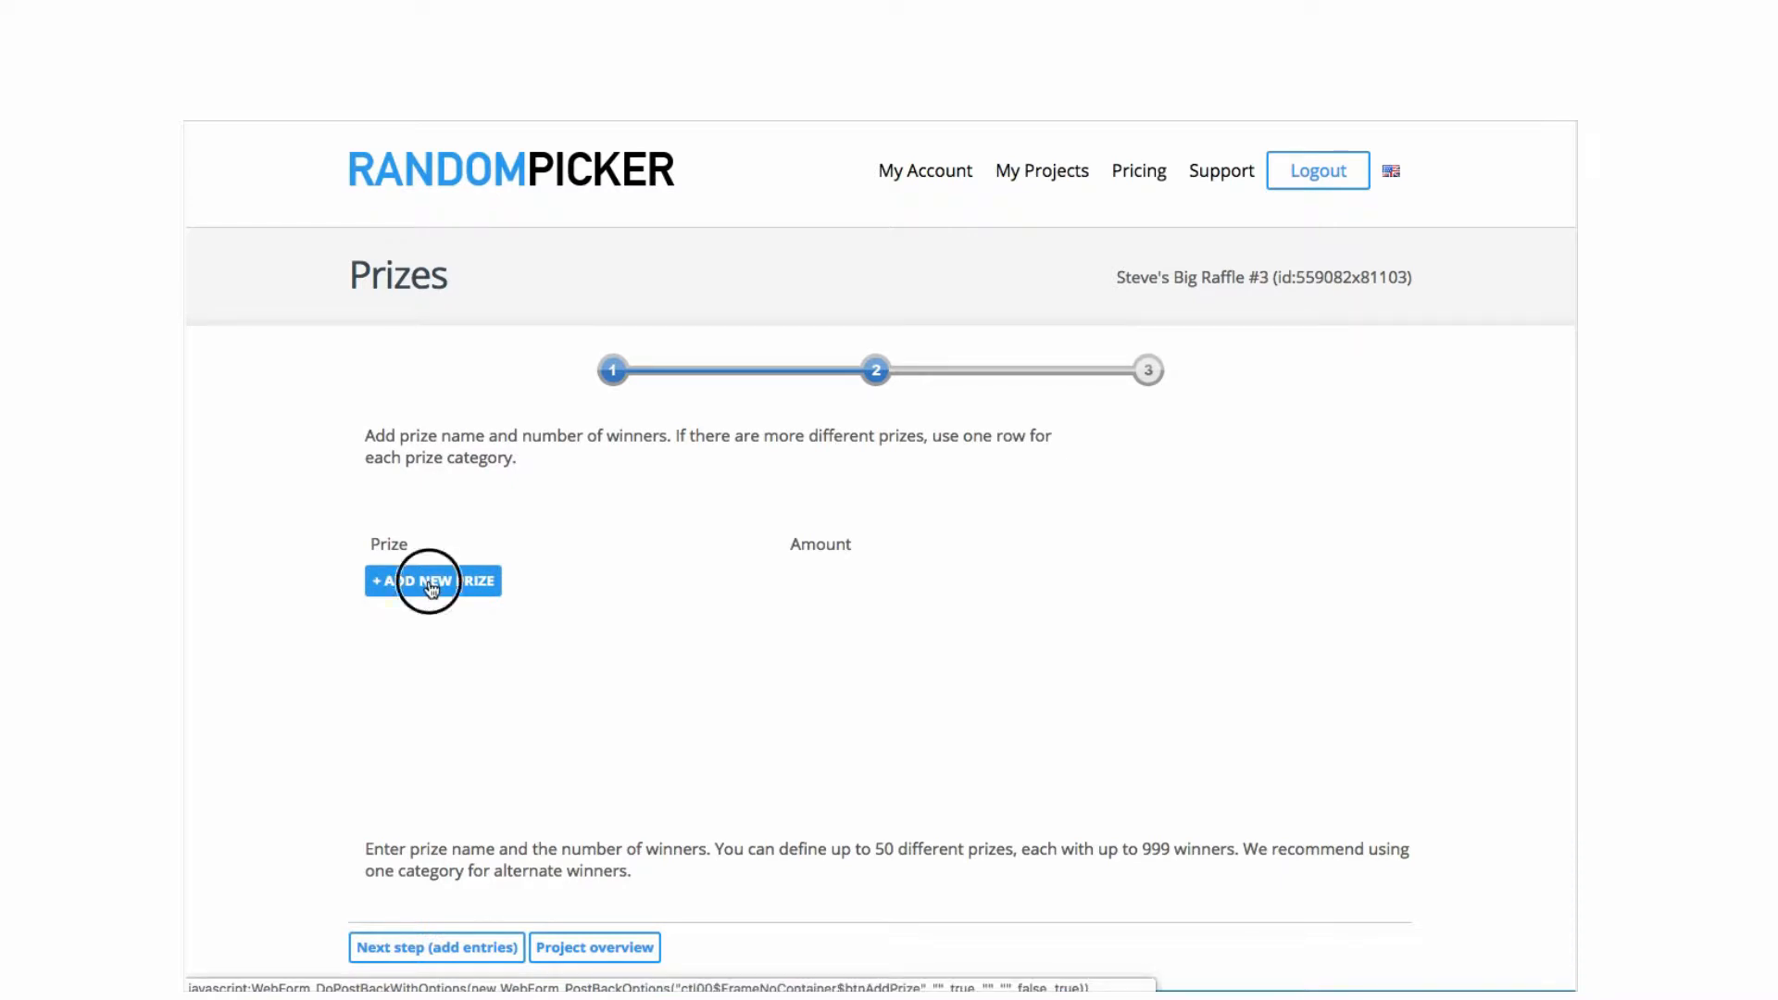
double_click(501, 576)
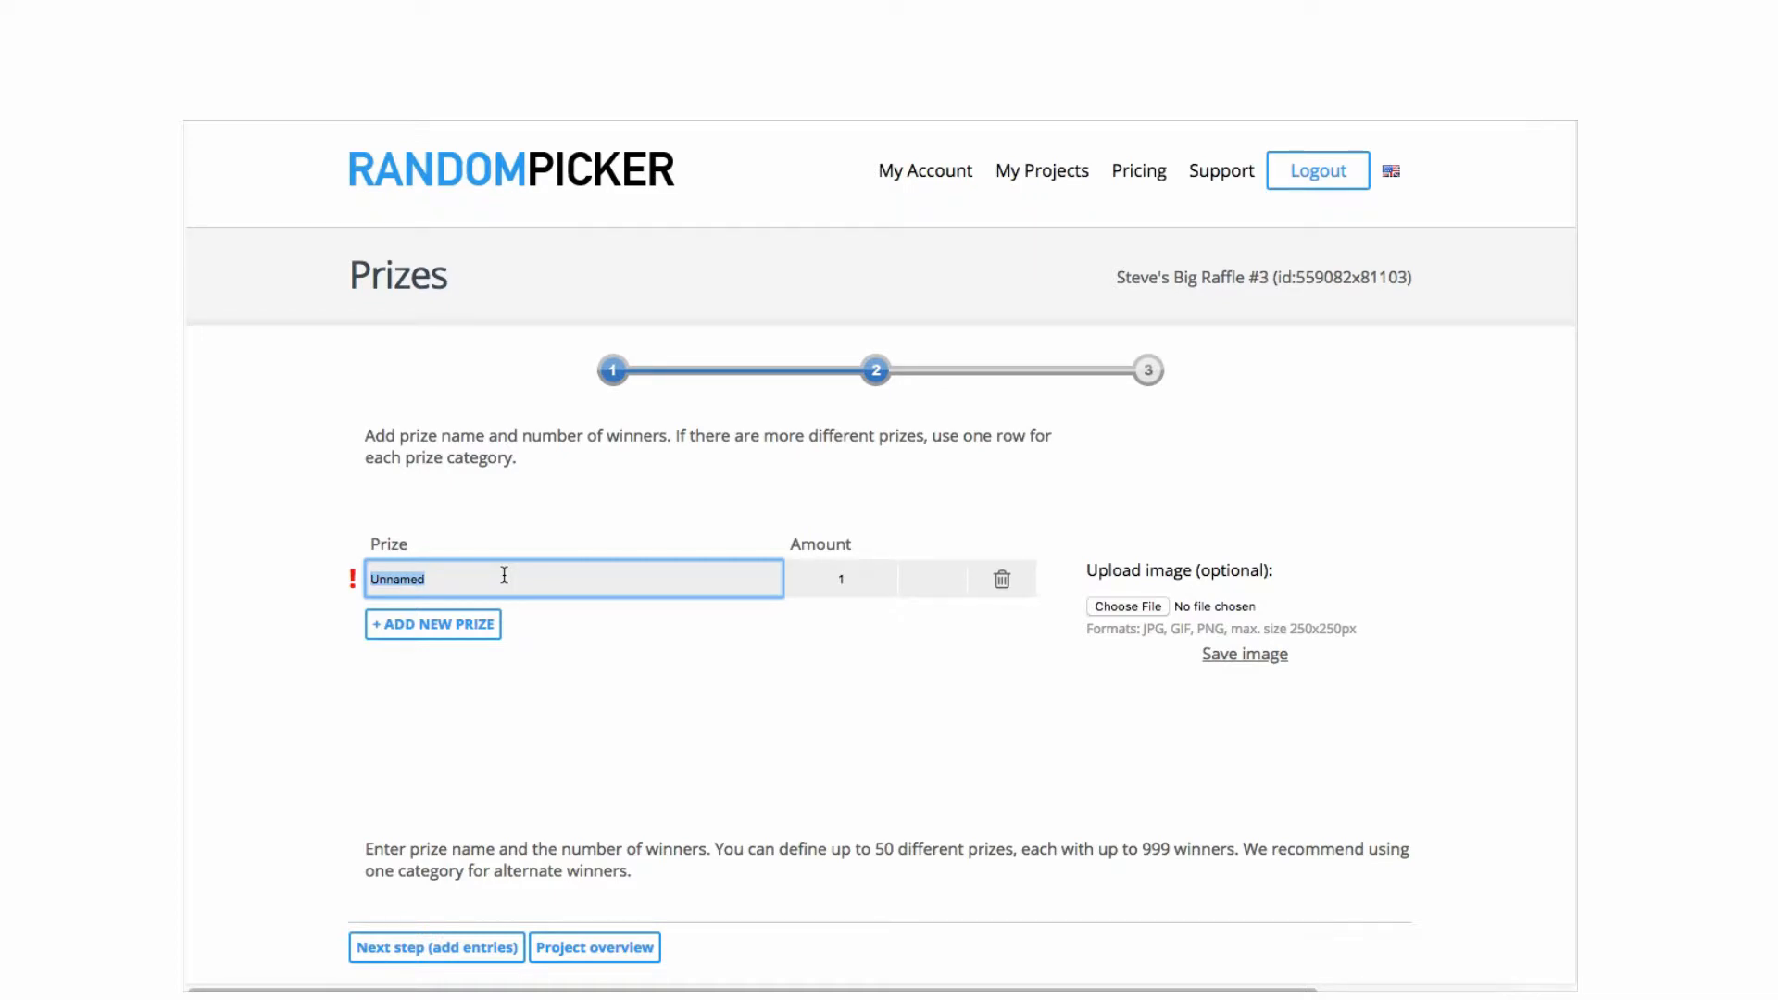
type("$")
type("100 gift certificate")
left_click(761, 696)
scroll(1110, 787, "down", 1)
scroll(1018, 797, "down", 1)
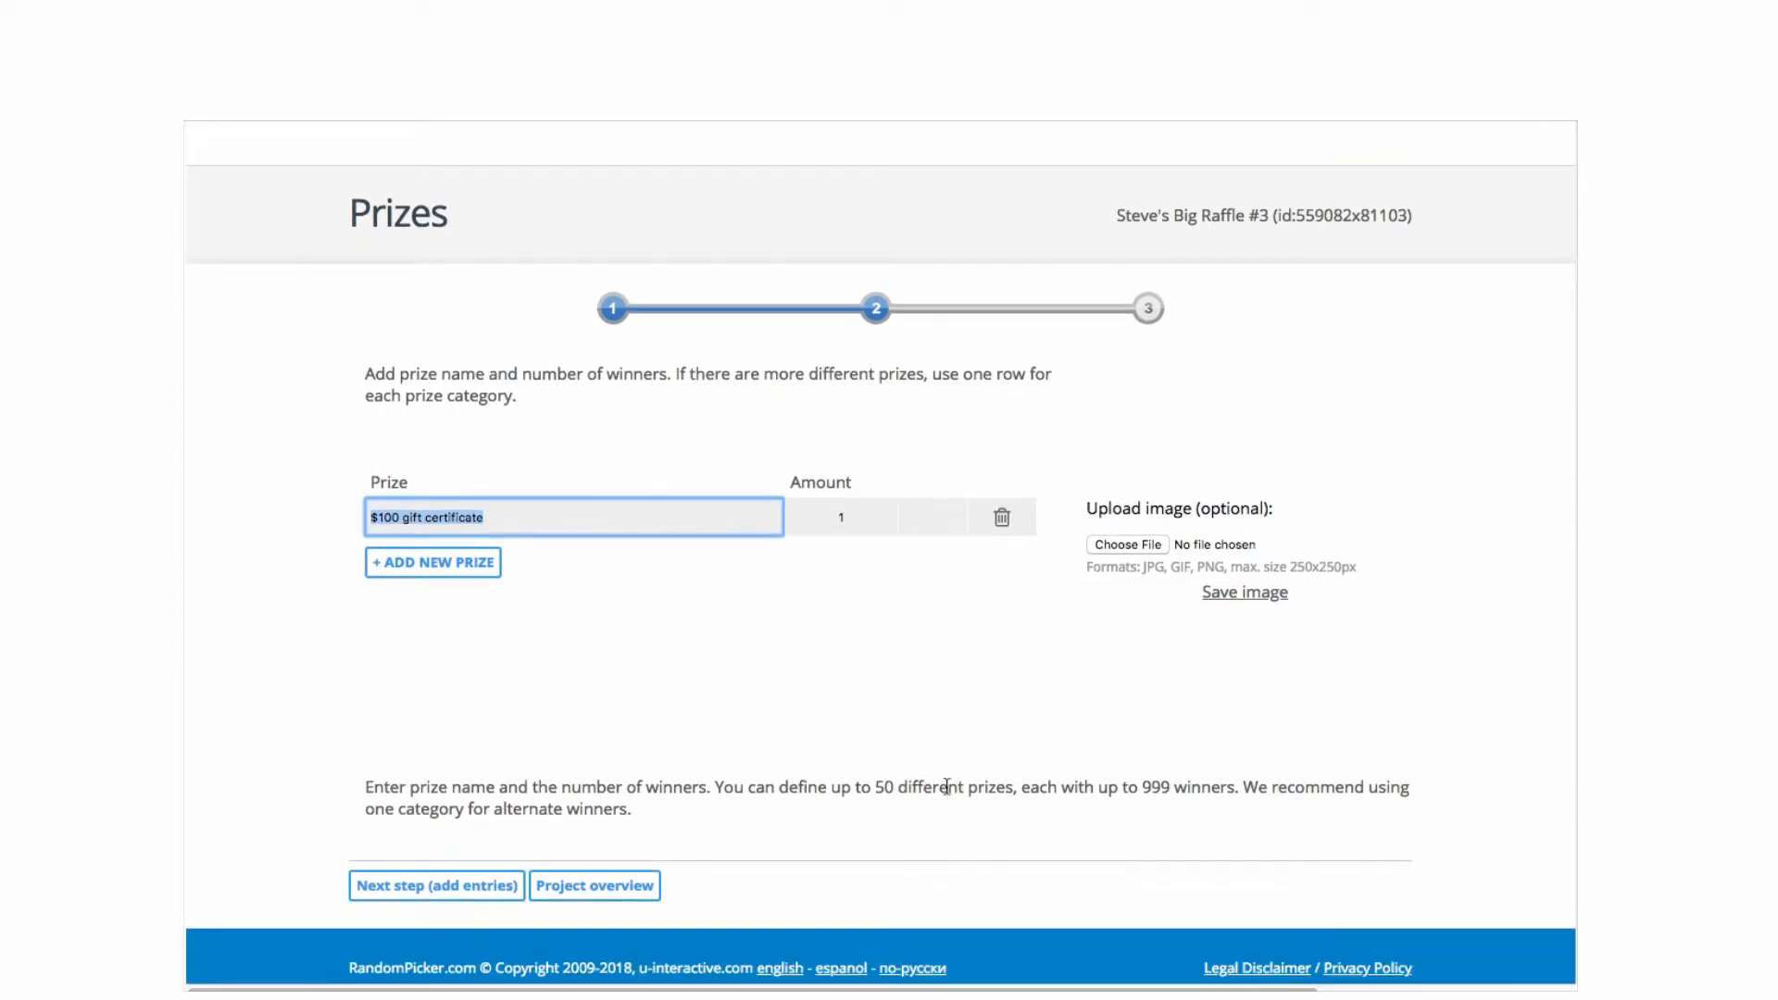
scroll(1010, 741, "down", 1)
scroll(1030, 735, "down", 1)
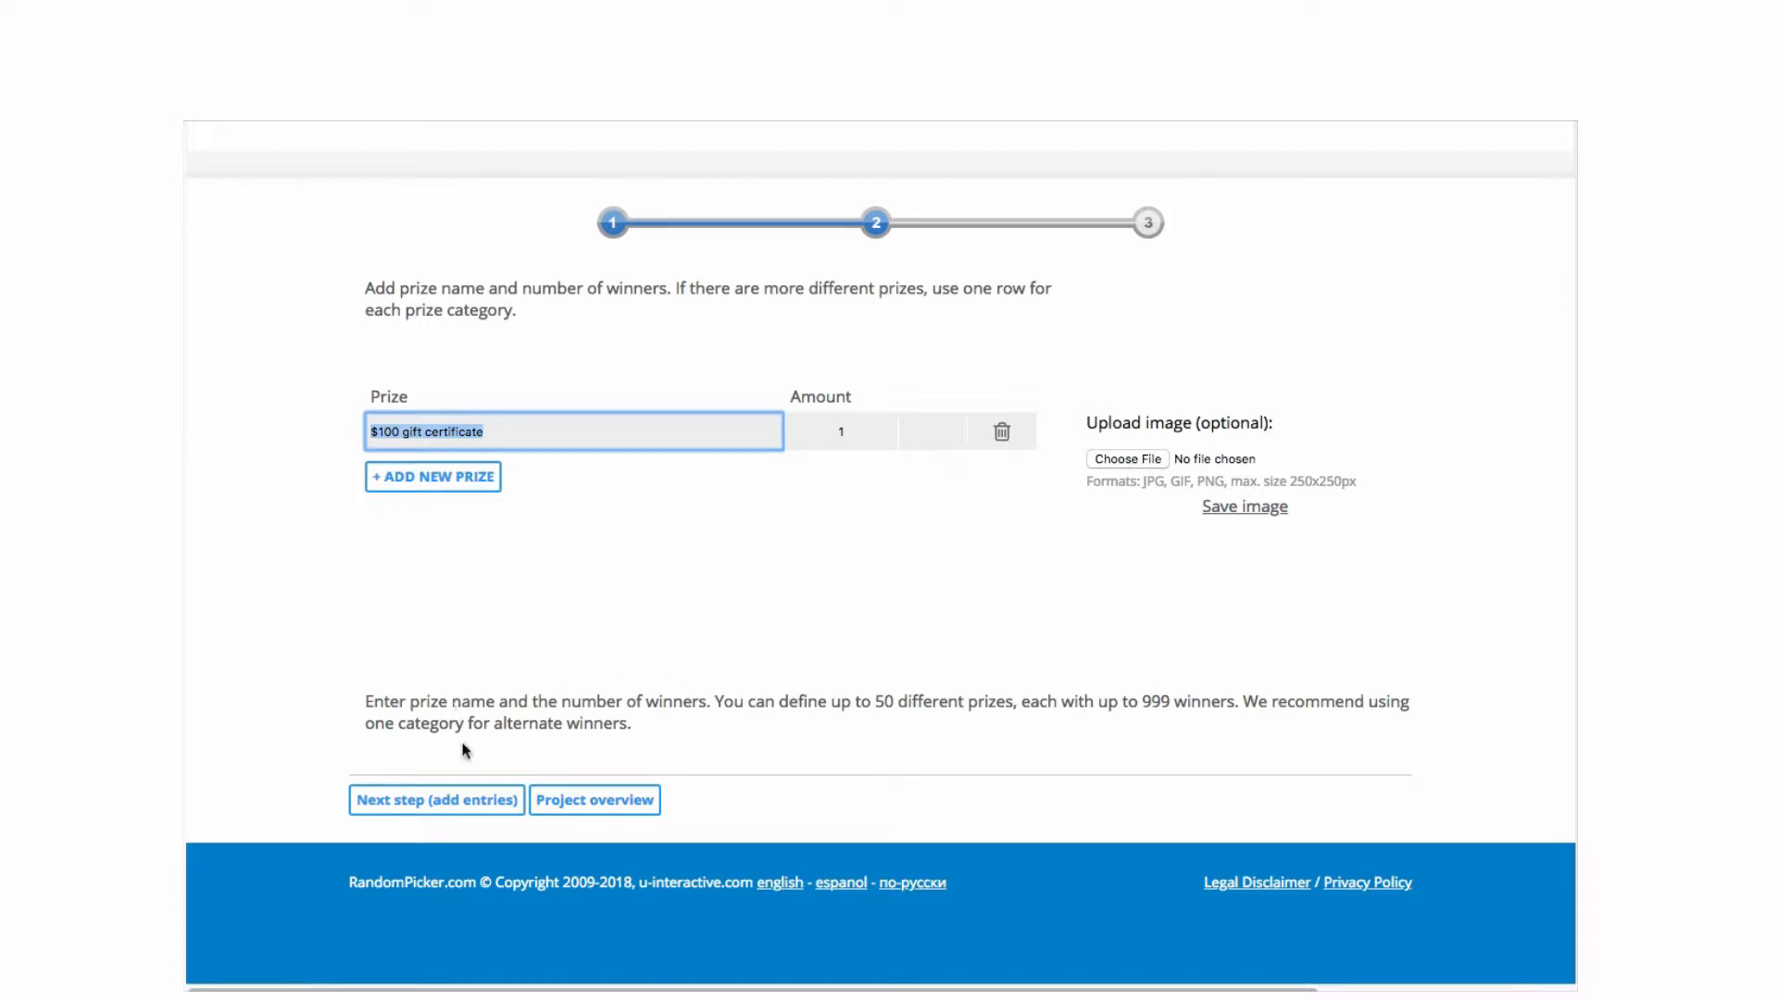
left_click(474, 803)
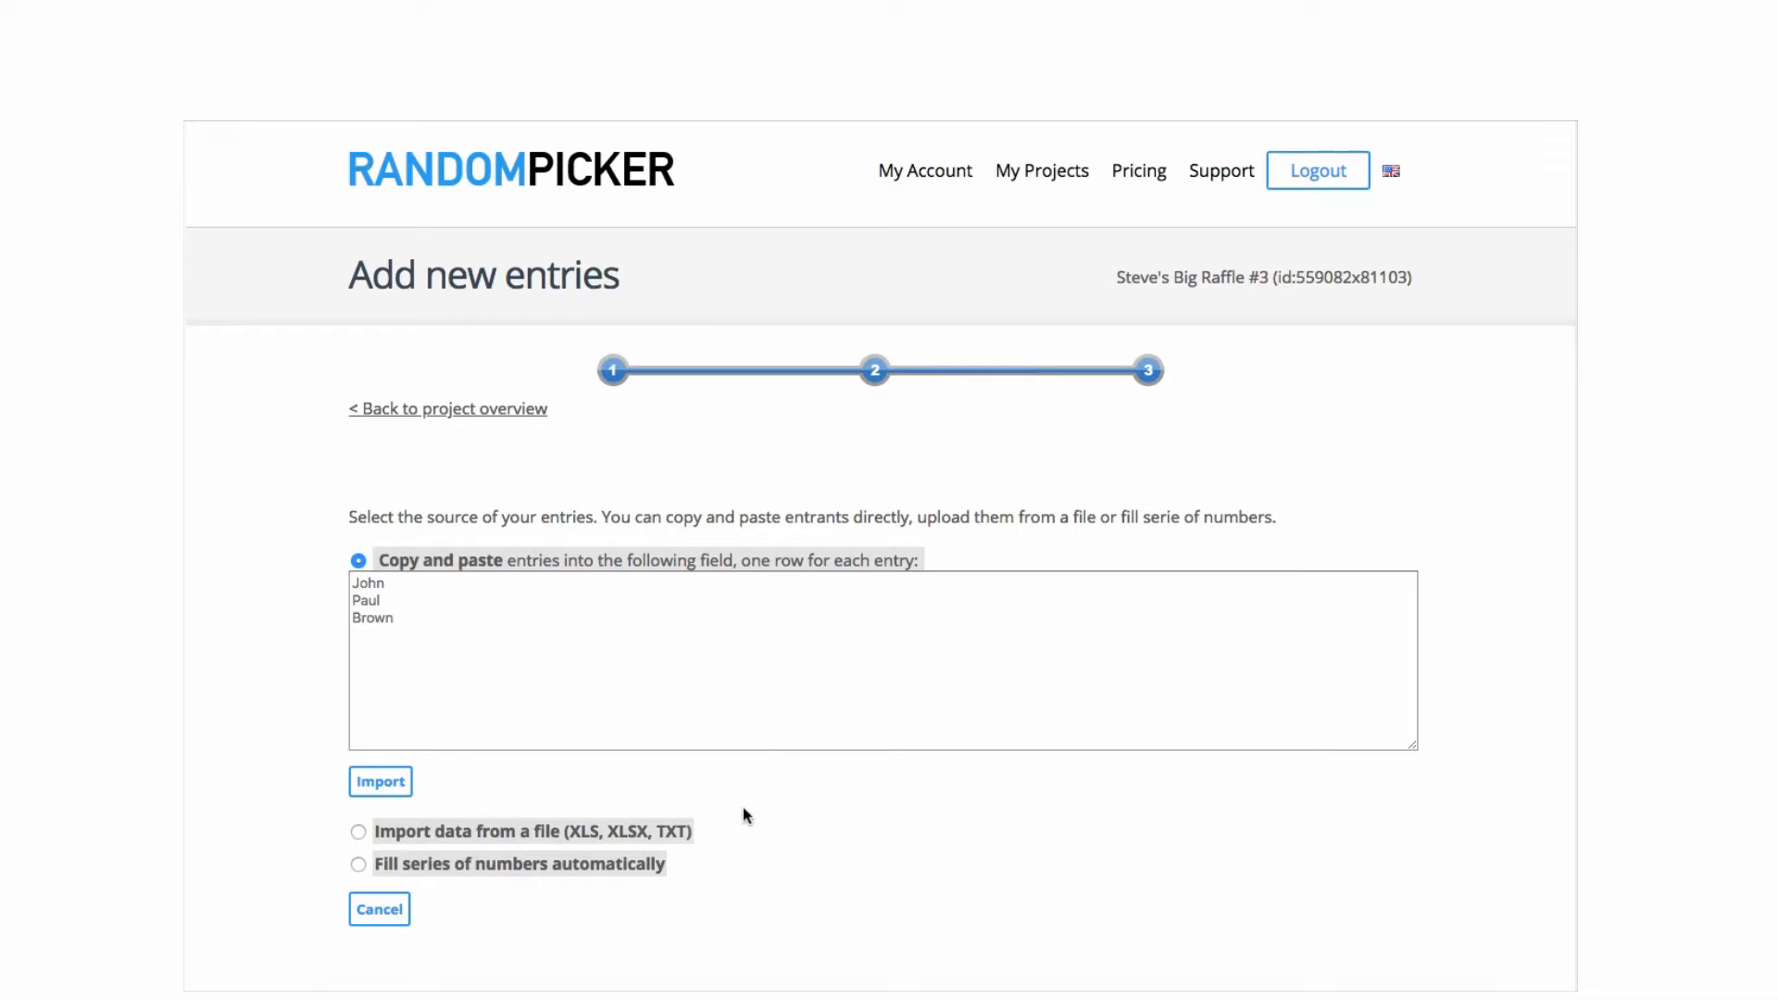
Step: Import the raffle entries from the Desktop file 995NamesCountryEmailTests.xlsx
left_click(359, 833)
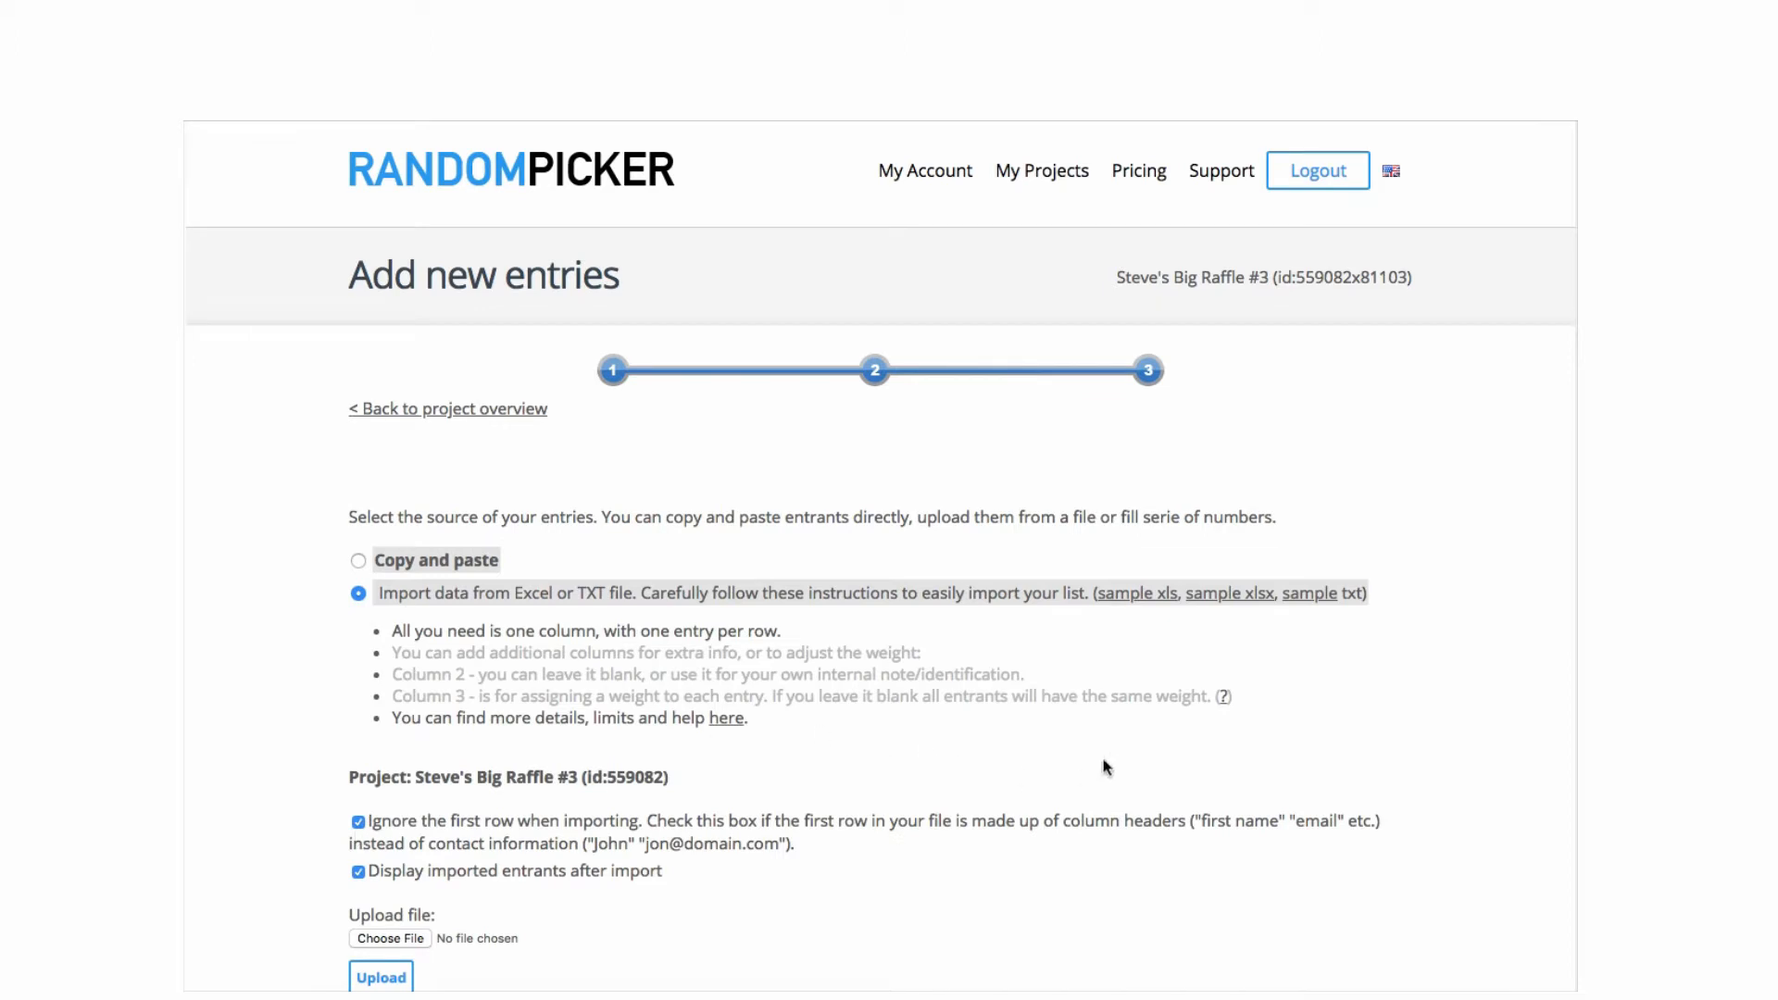
scroll(1170, 702, "down", 1)
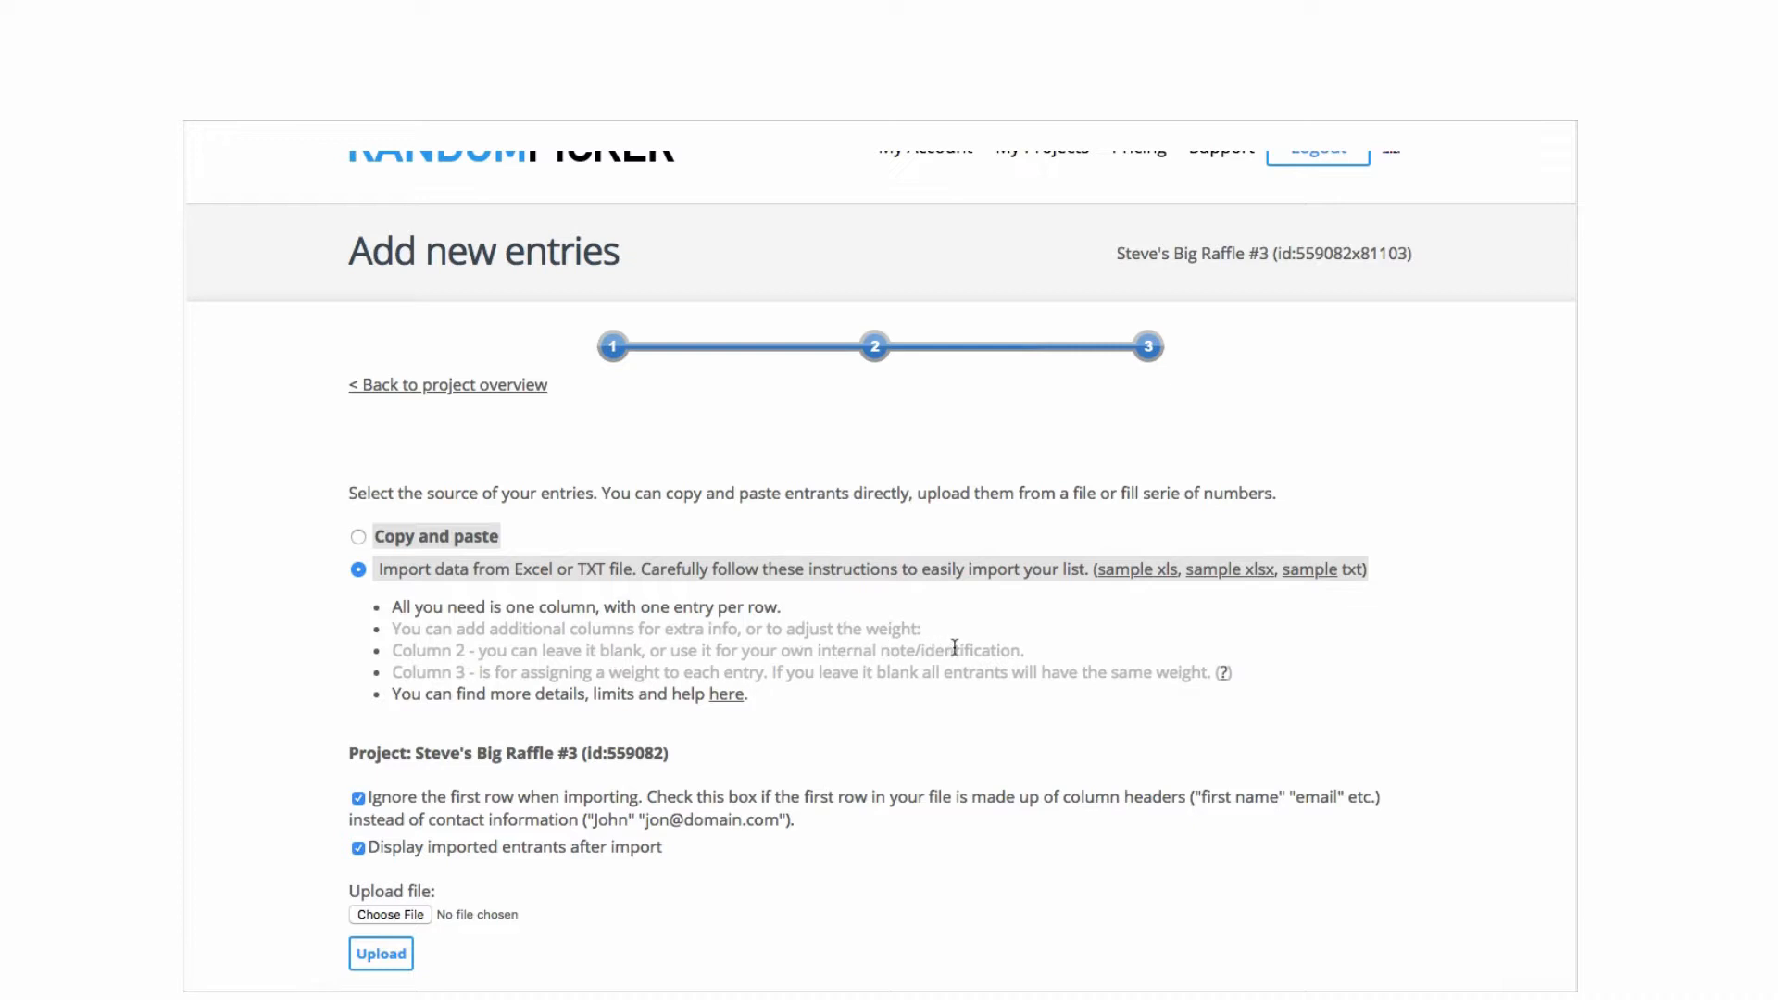
scroll(496, 876, "down", 2)
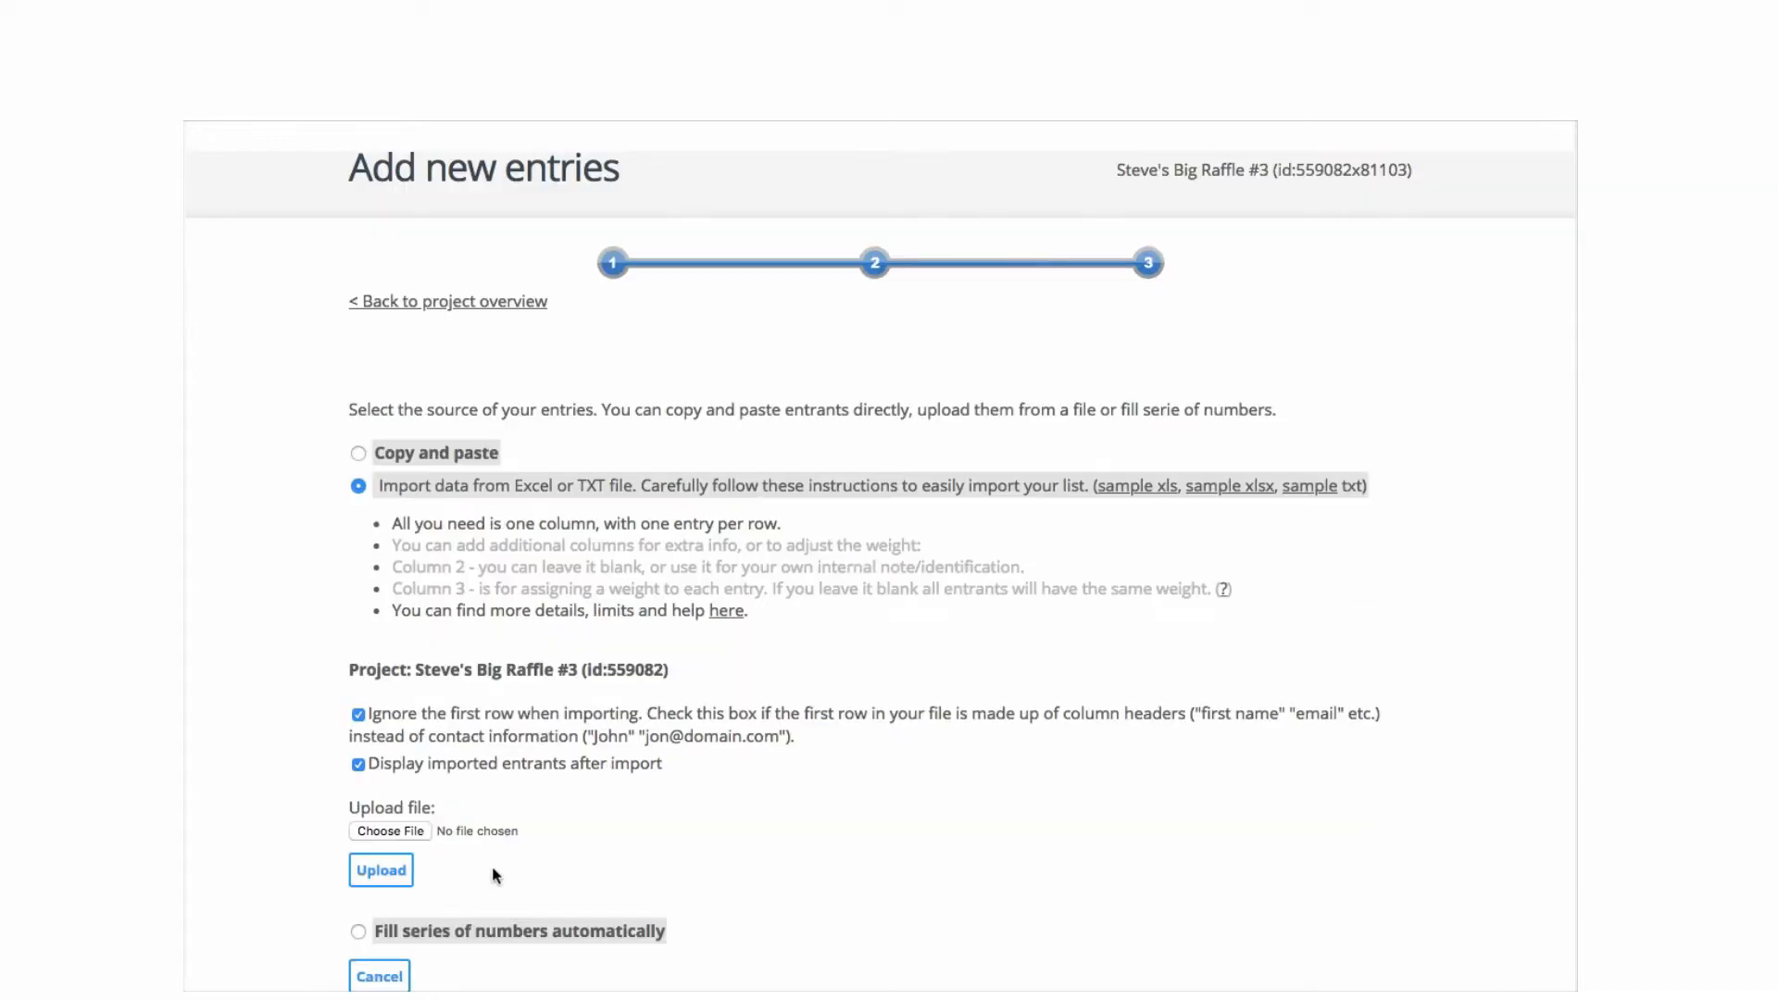
left_click(379, 832)
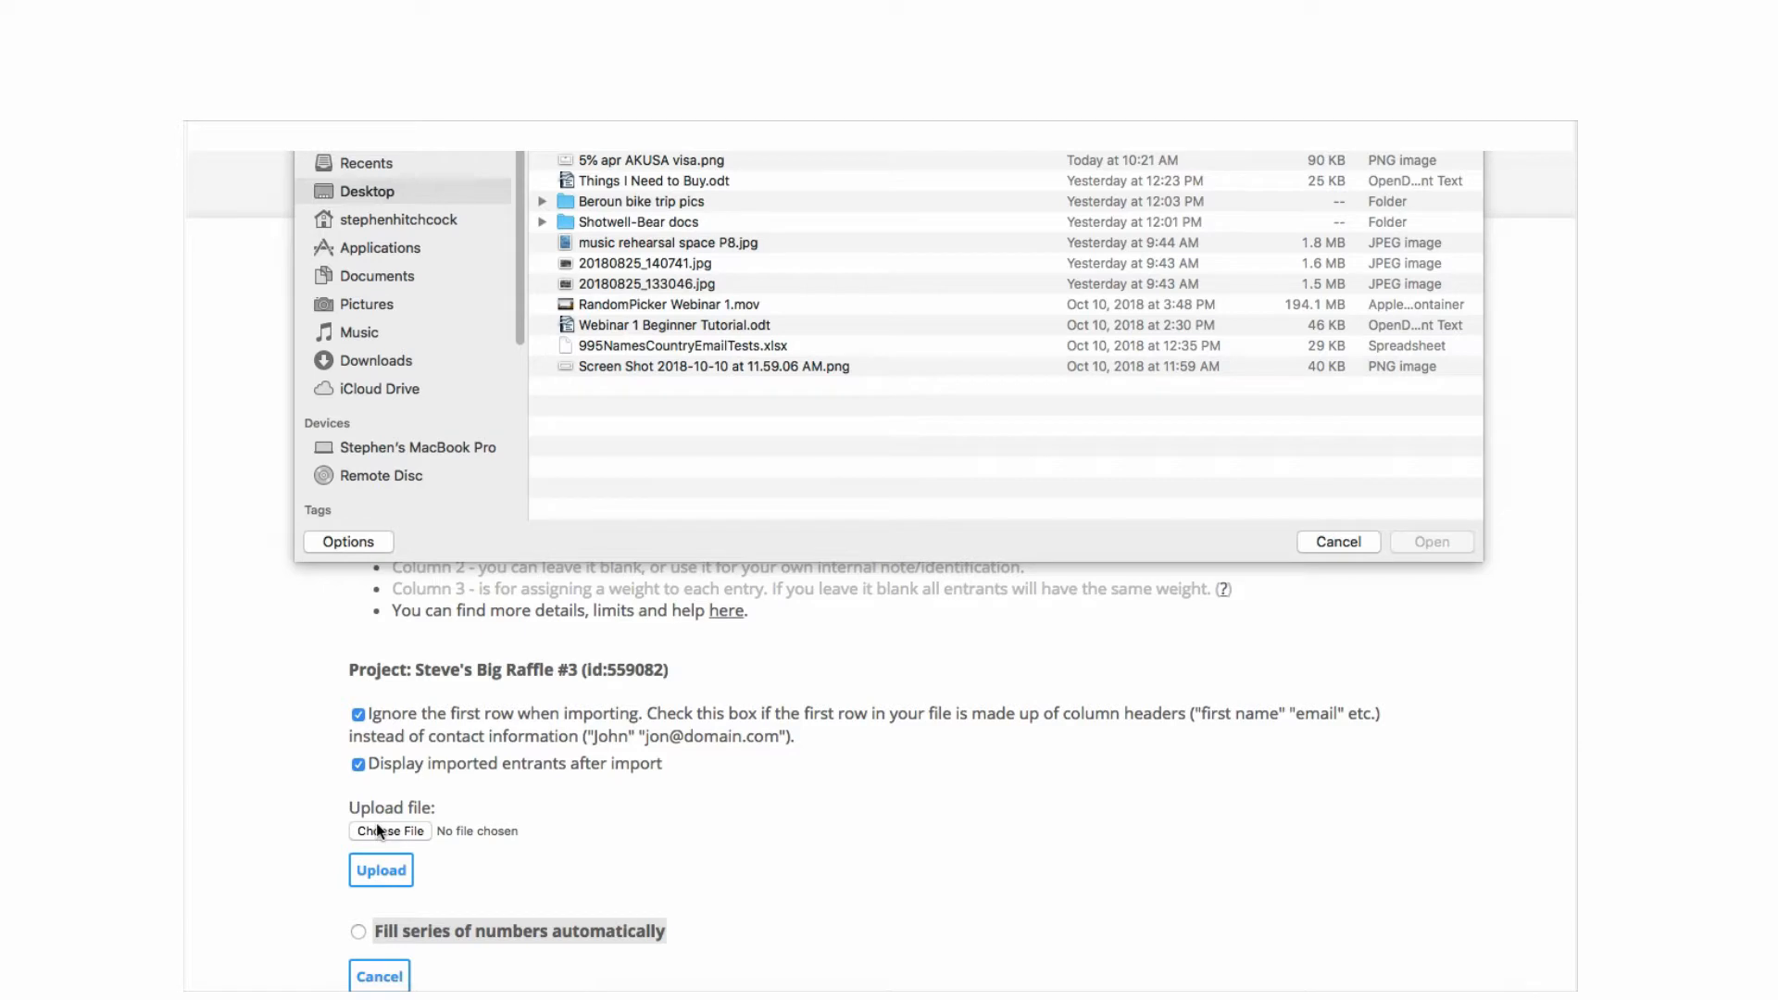
left_click(374, 196)
left_click(776, 348)
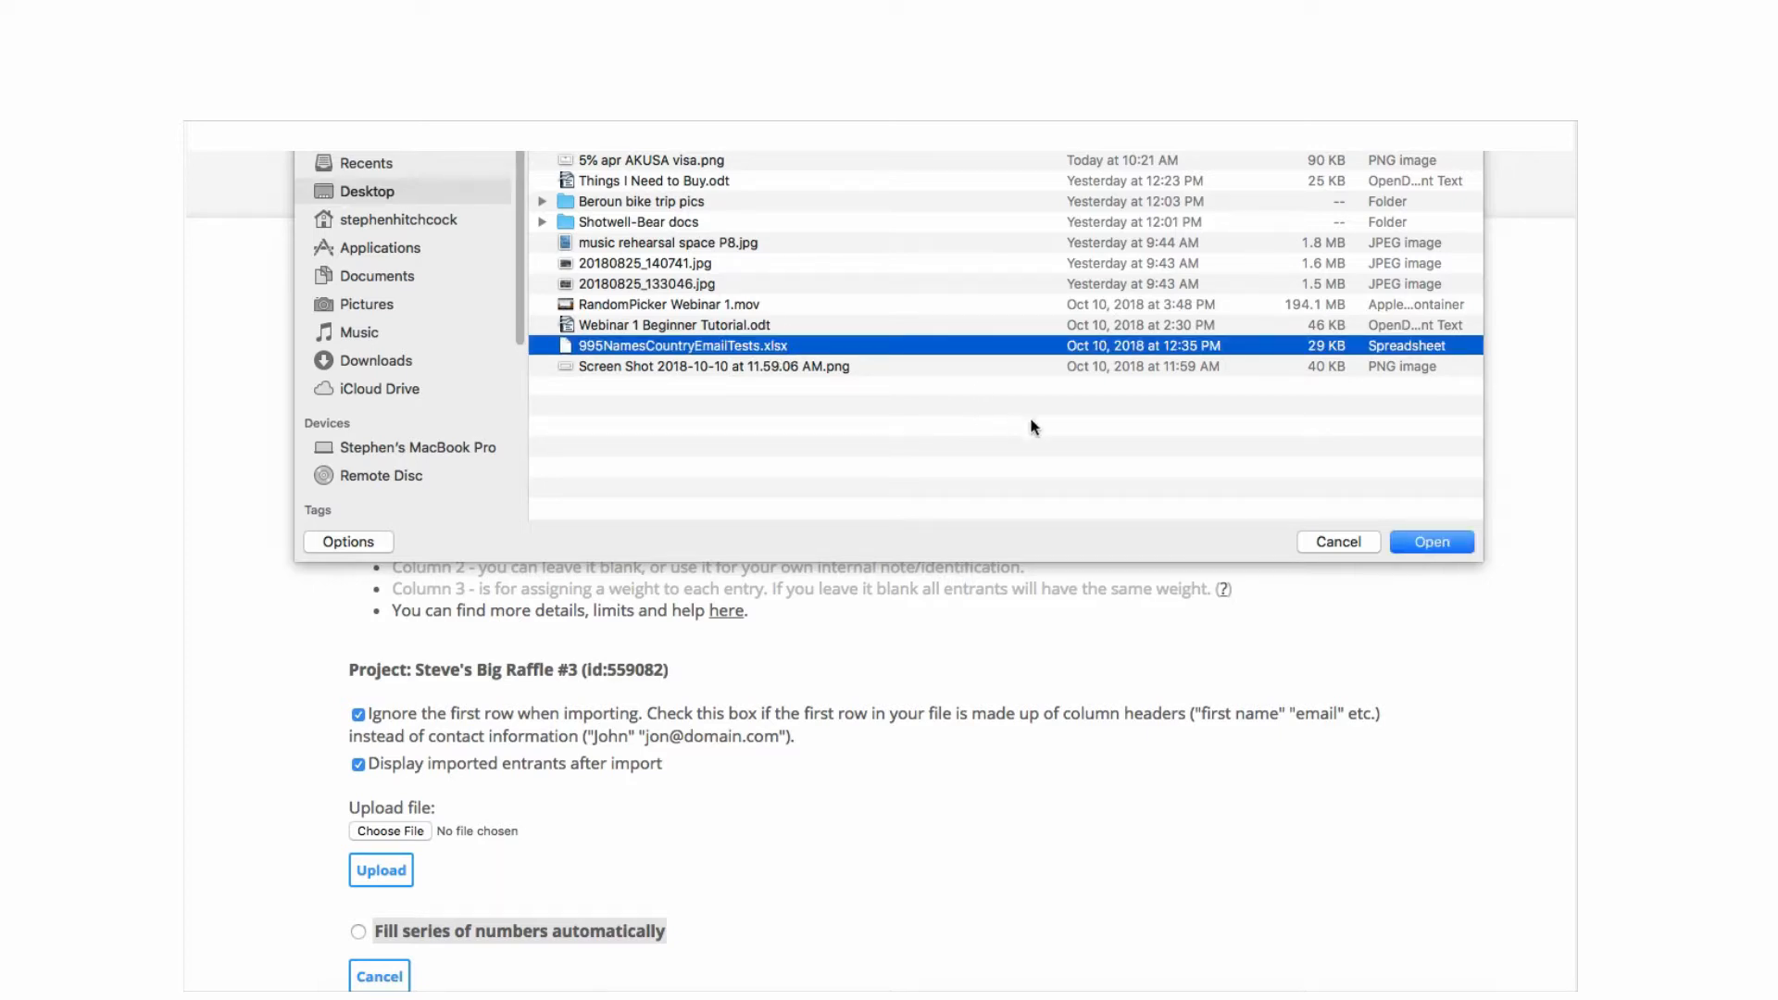
left_click(1432, 543)
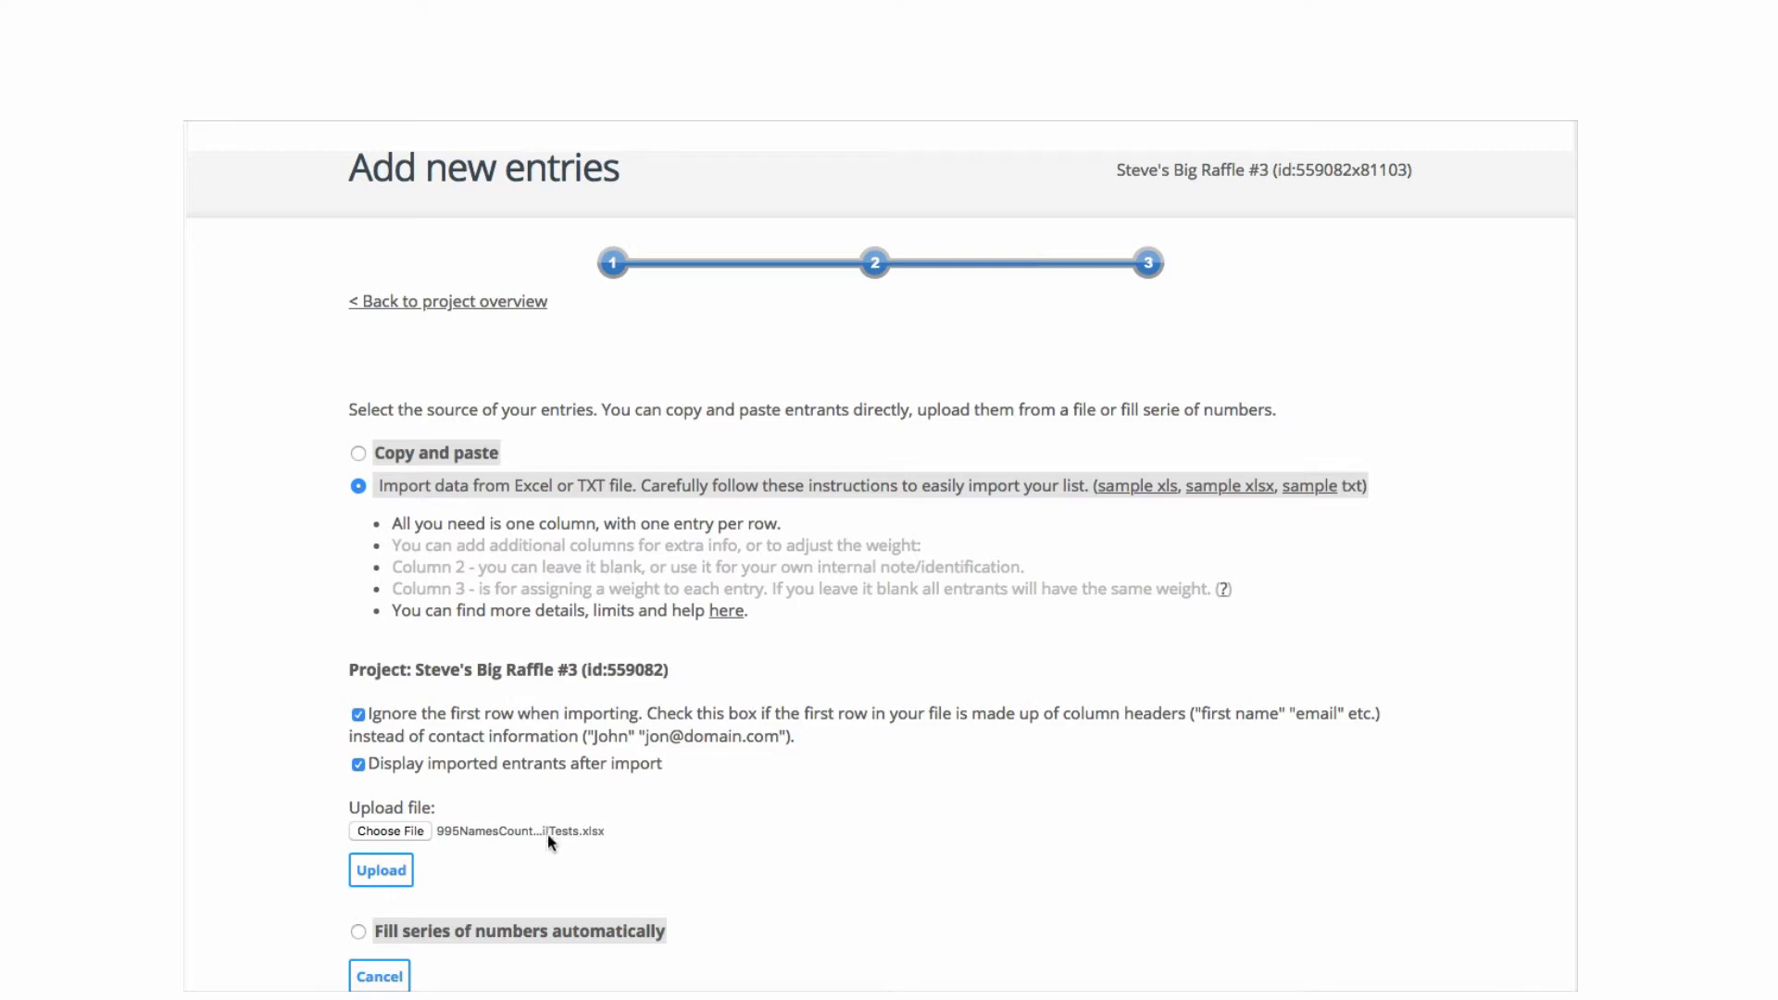
left_click(383, 874)
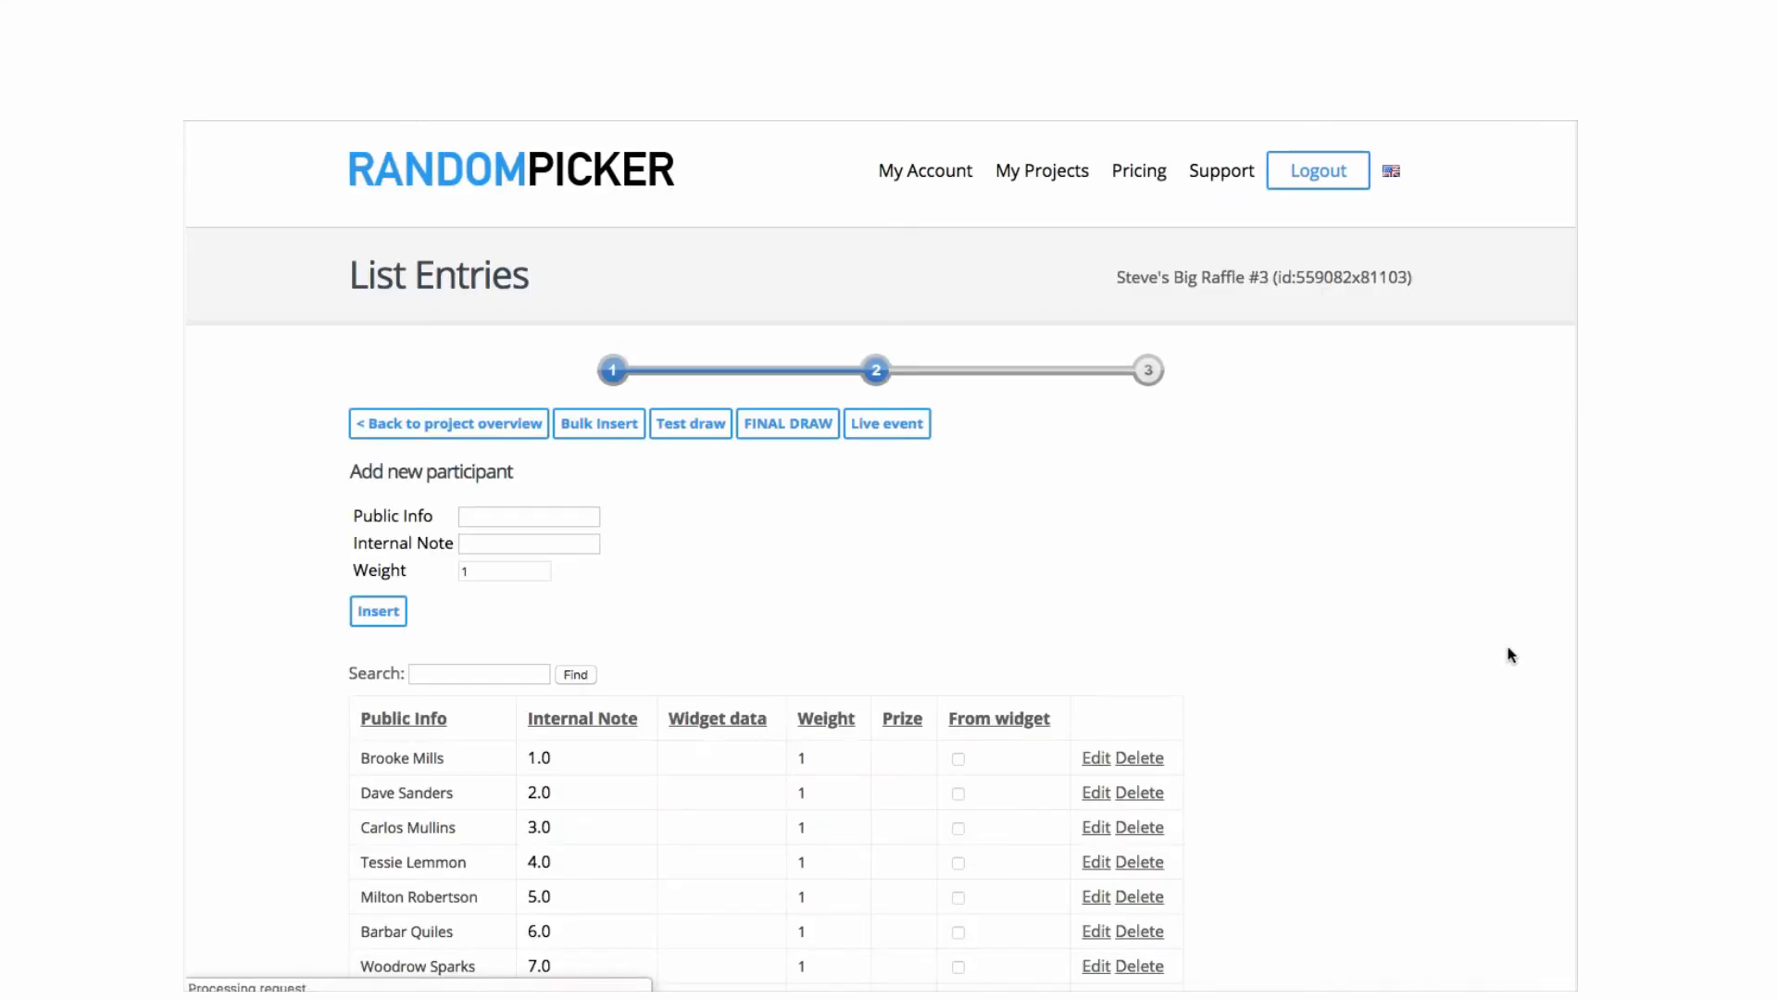
Step: Examine the list of imported entries and the entry management options below it
scroll(1263, 739, "down", 1)
scroll(1262, 738, "down", 1)
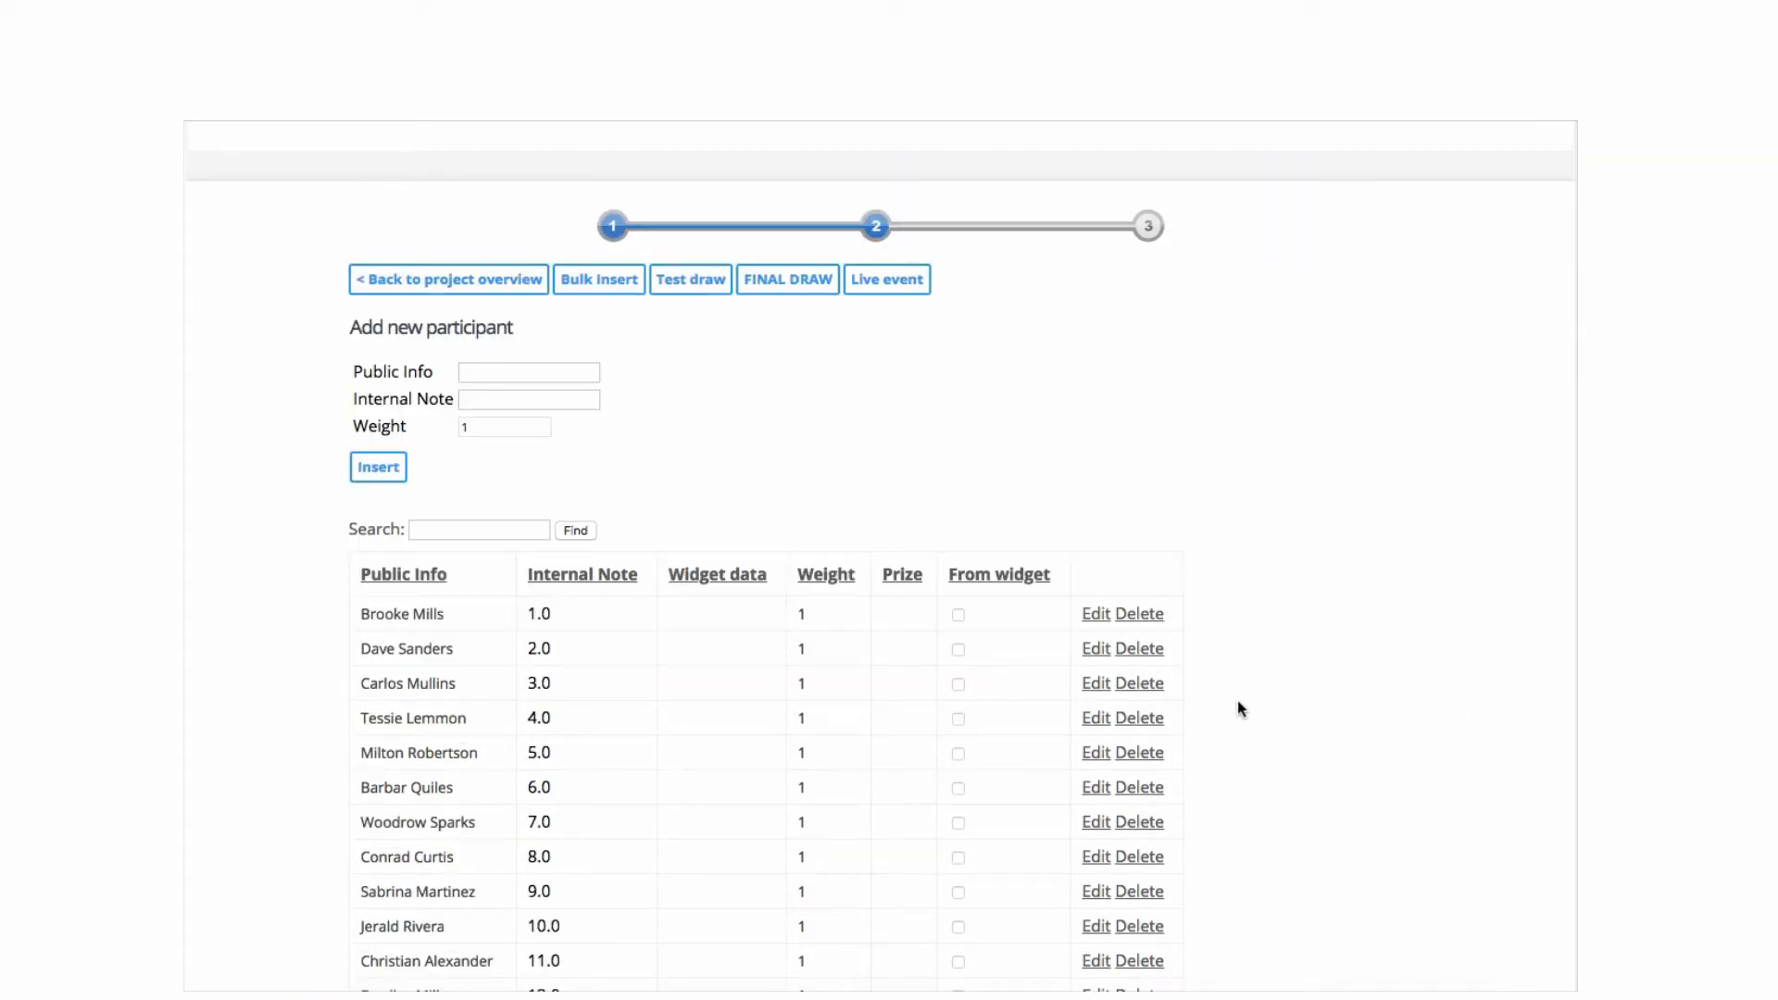
scroll(1236, 759, "down", 10)
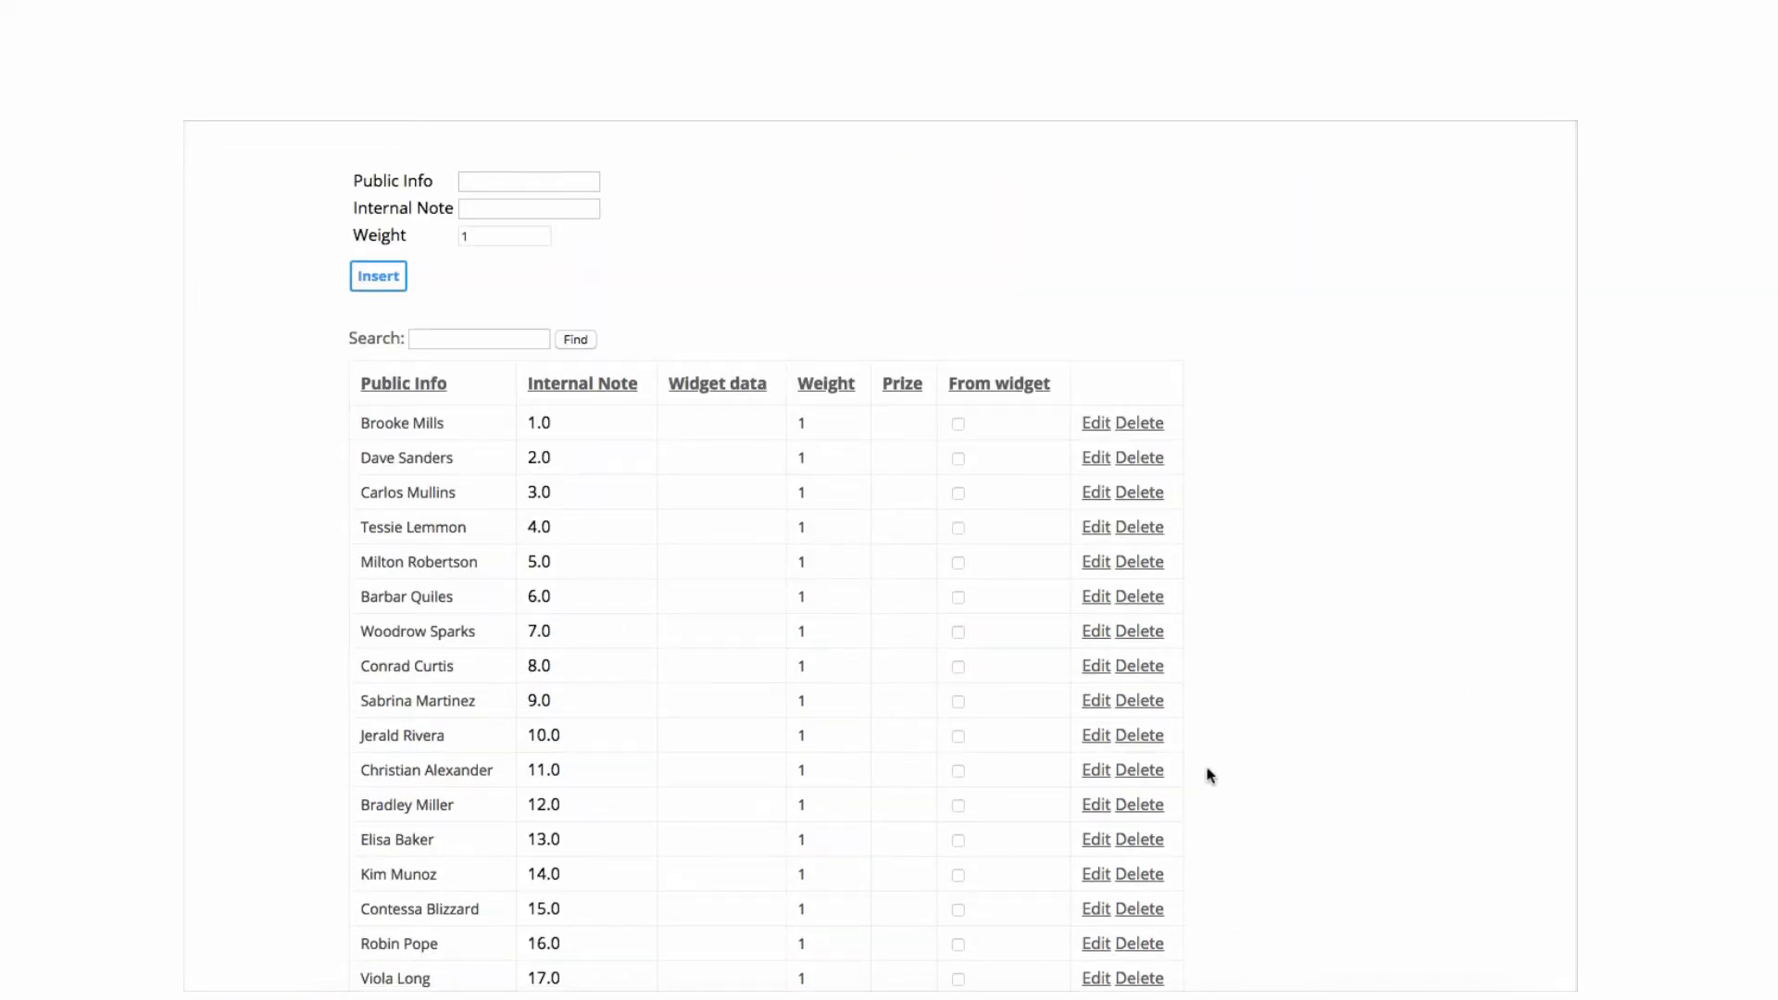
scroll(1206, 780, "down", 11)
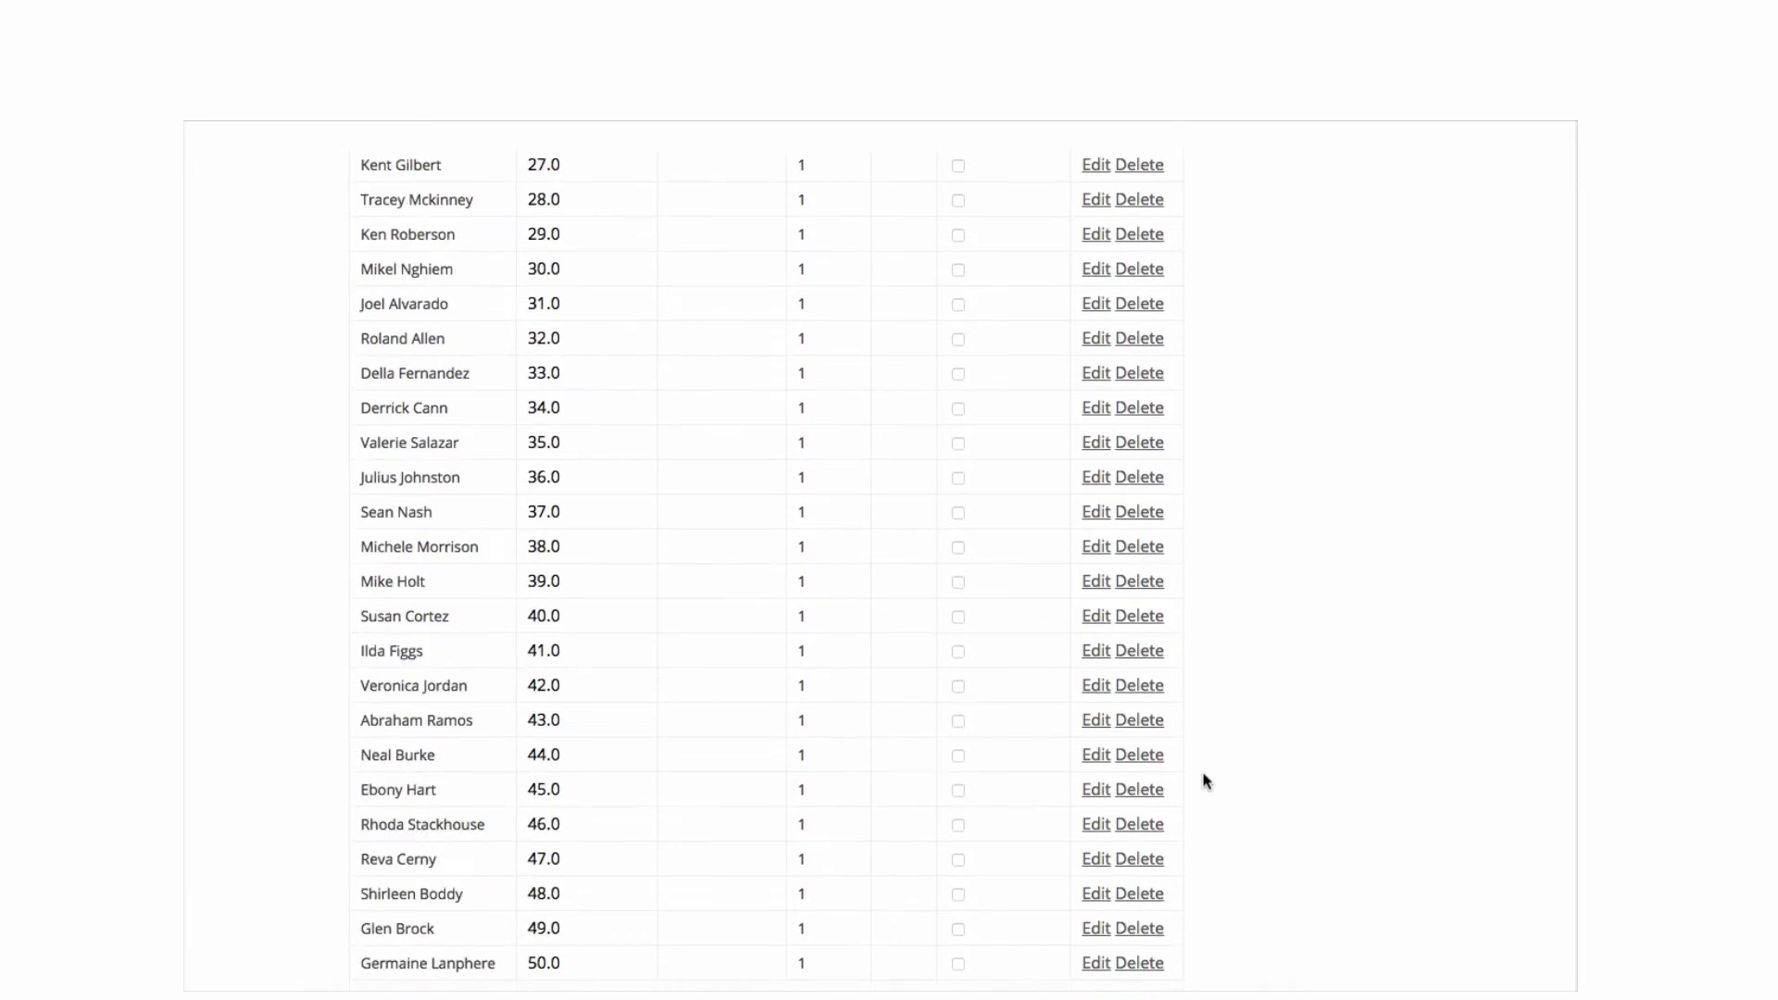
scroll(1206, 781, "up", 20)
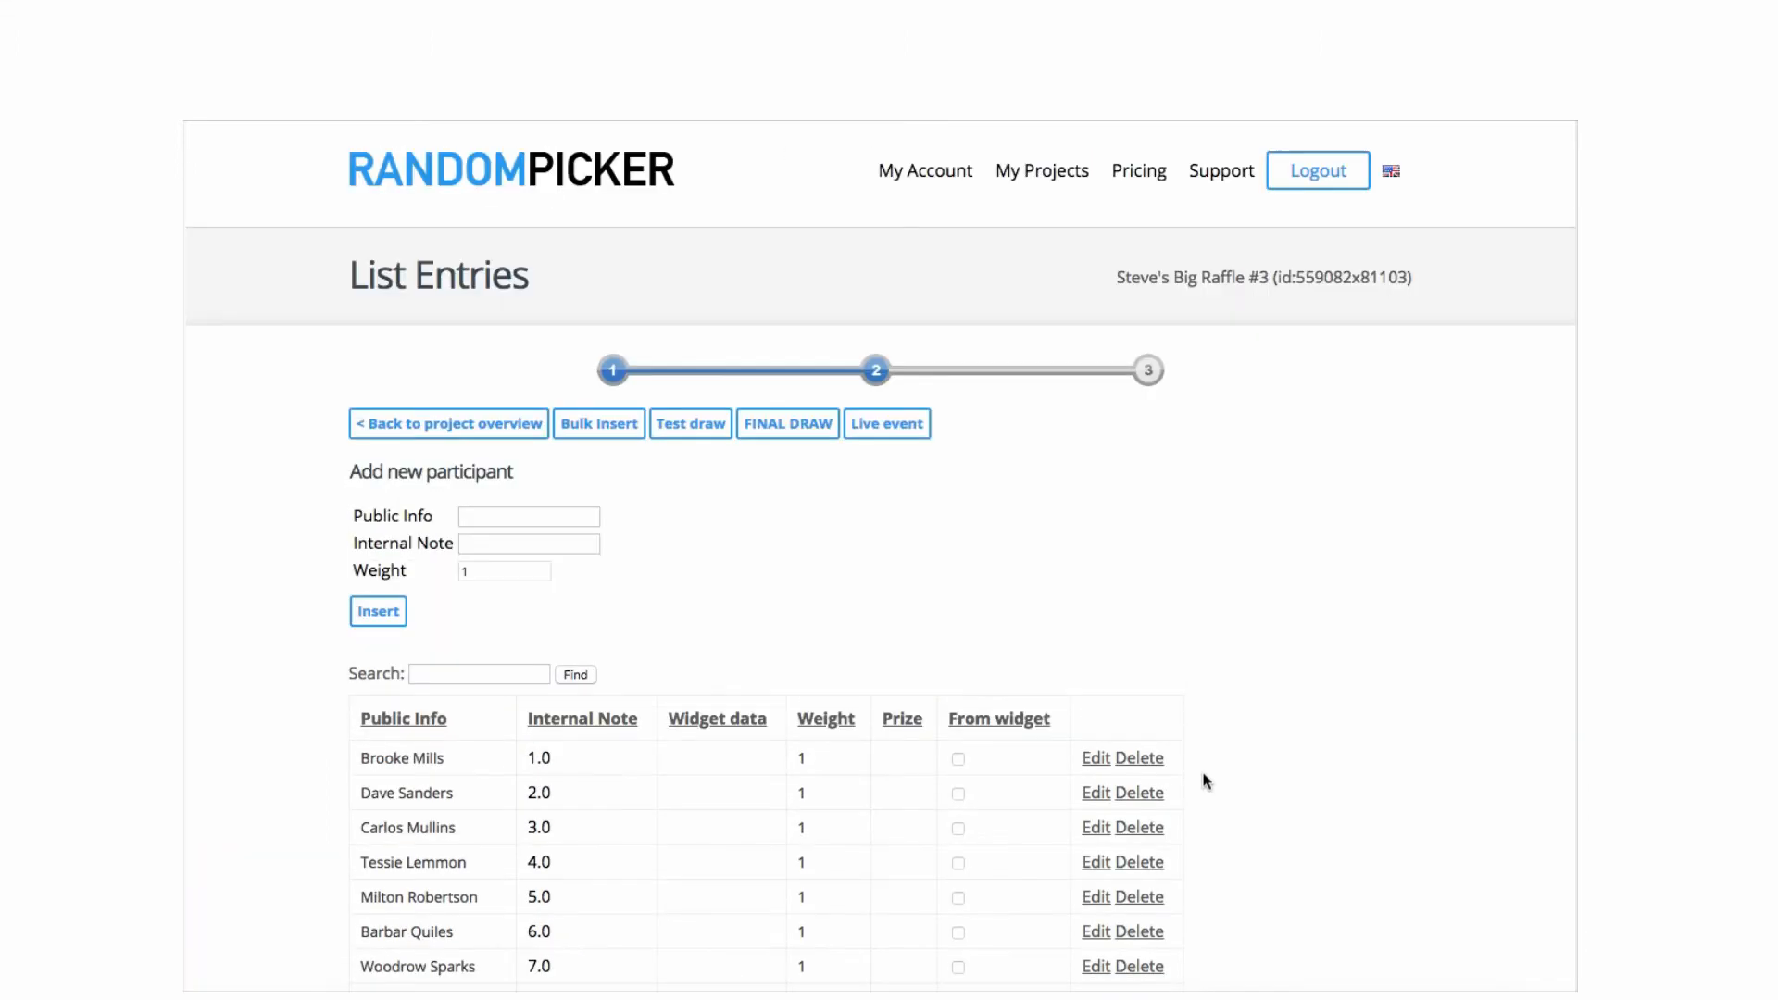
scroll(1207, 780, "down", 1)
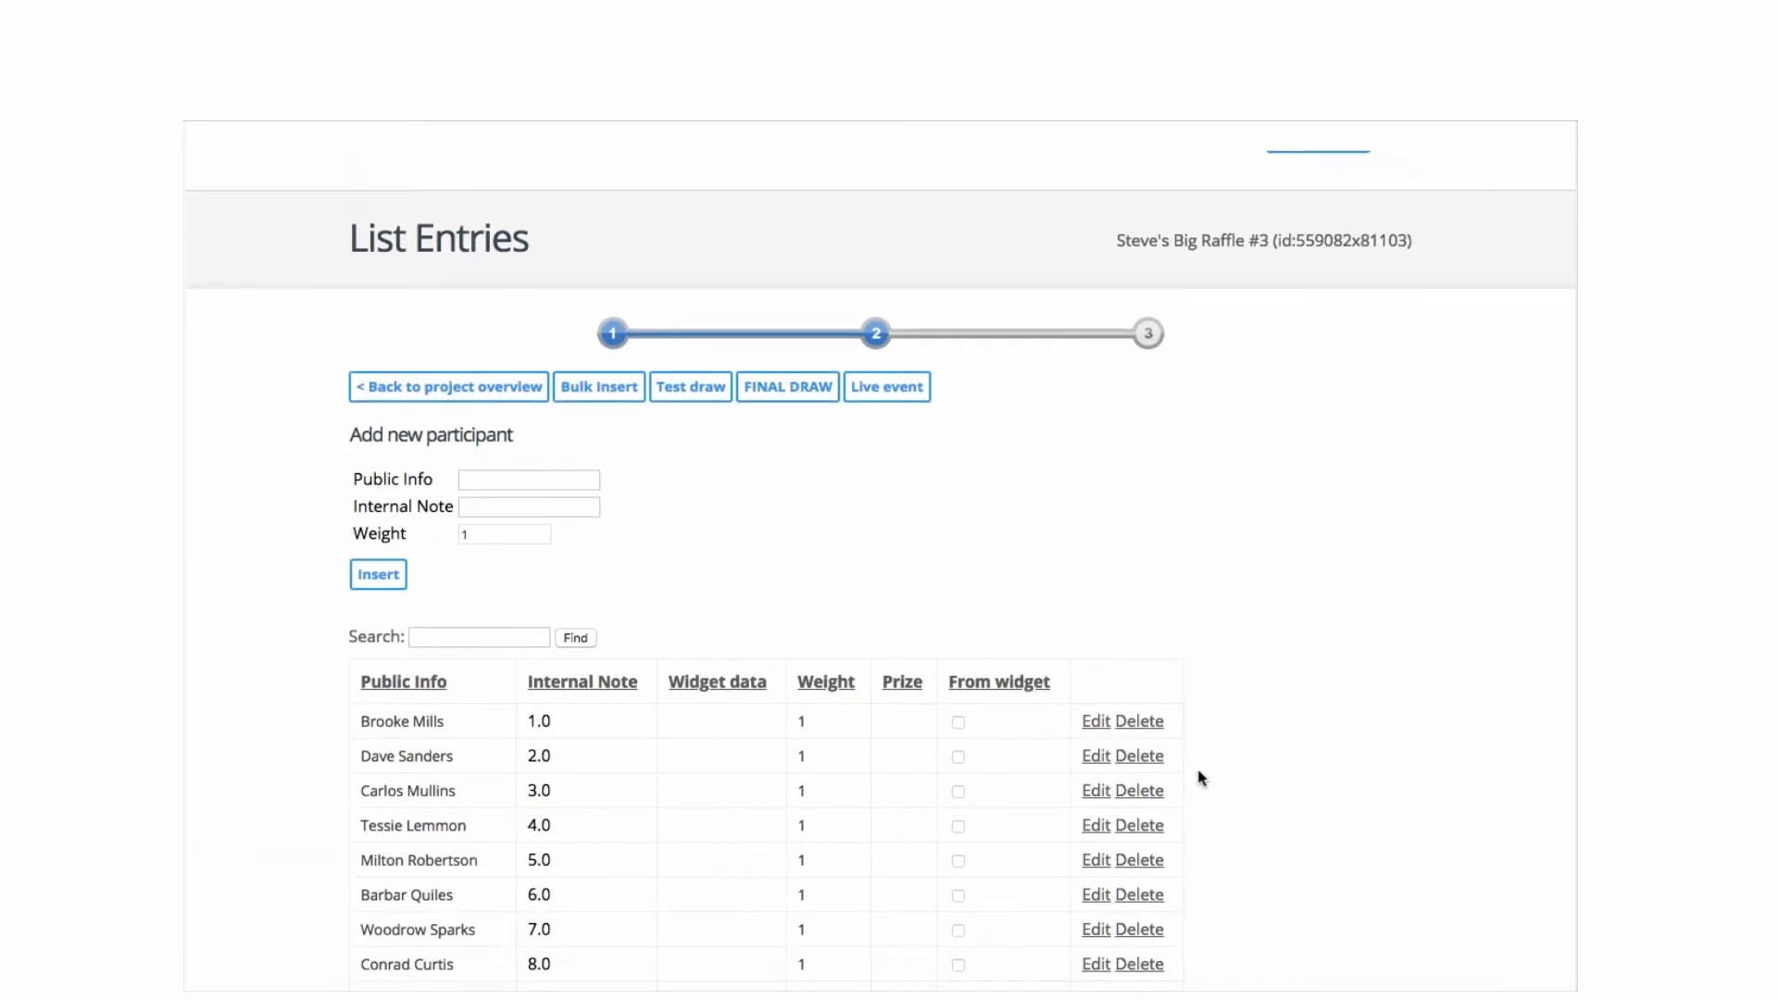
scroll(1201, 778, "down", 11)
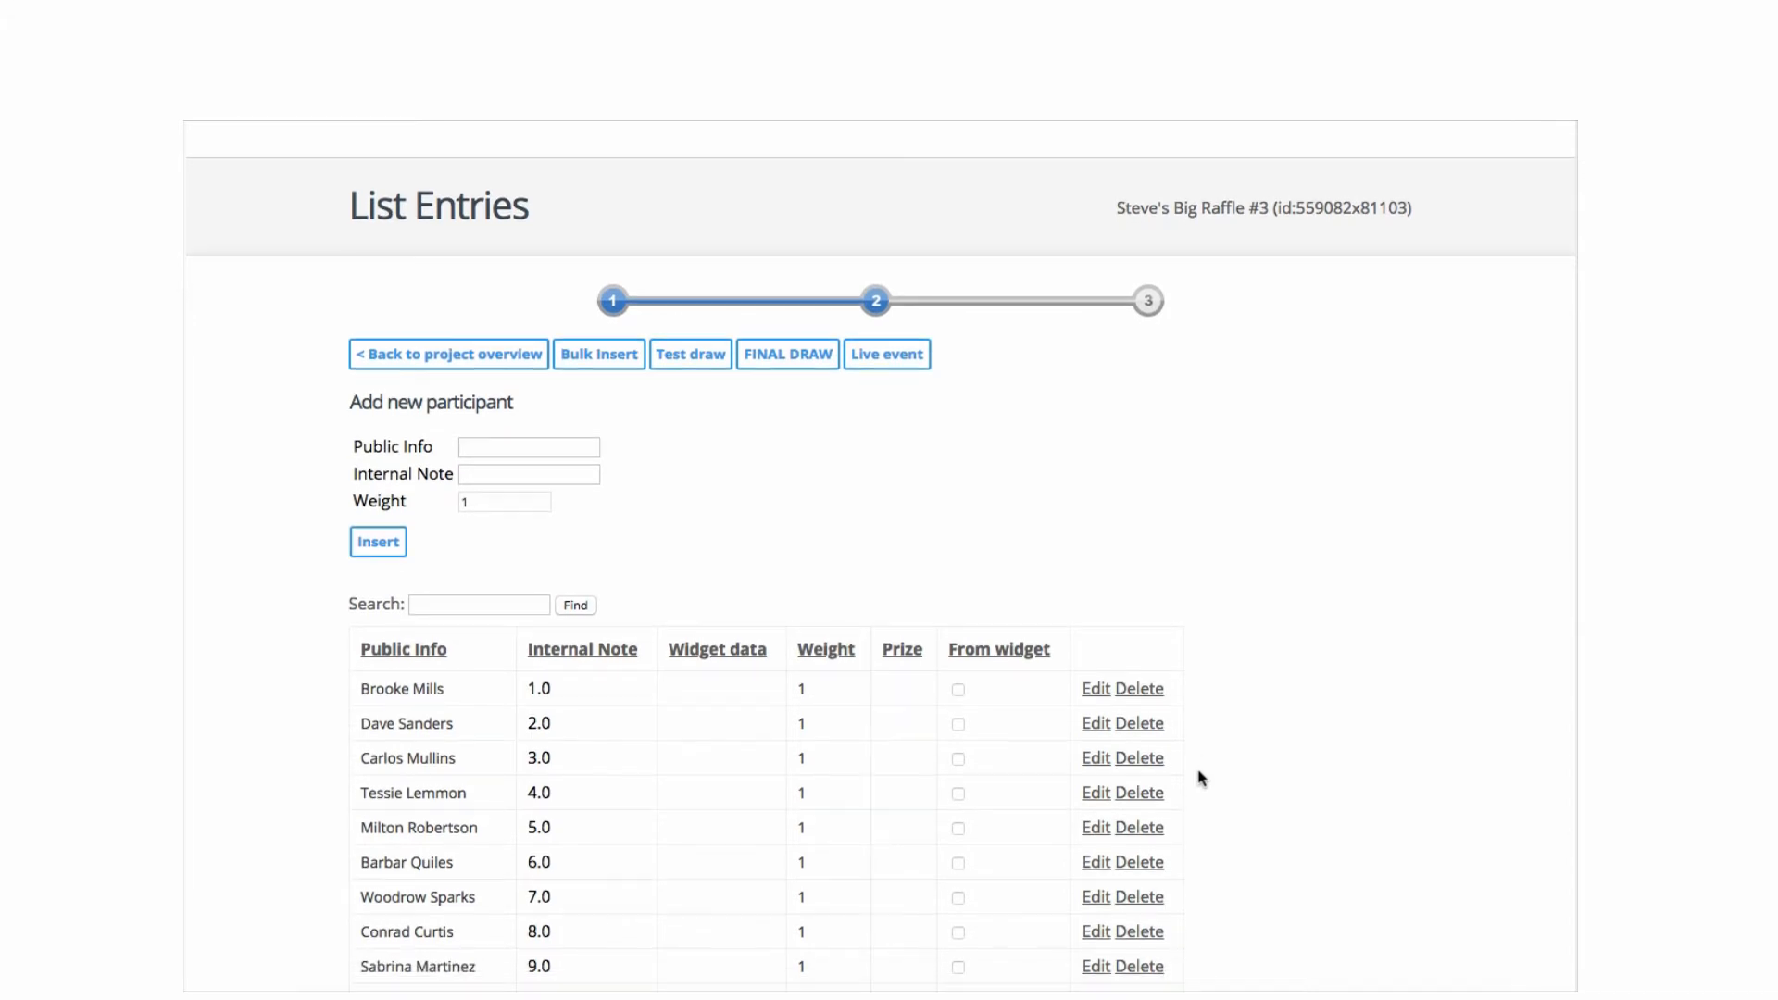
scroll(1202, 778, "down", 9)
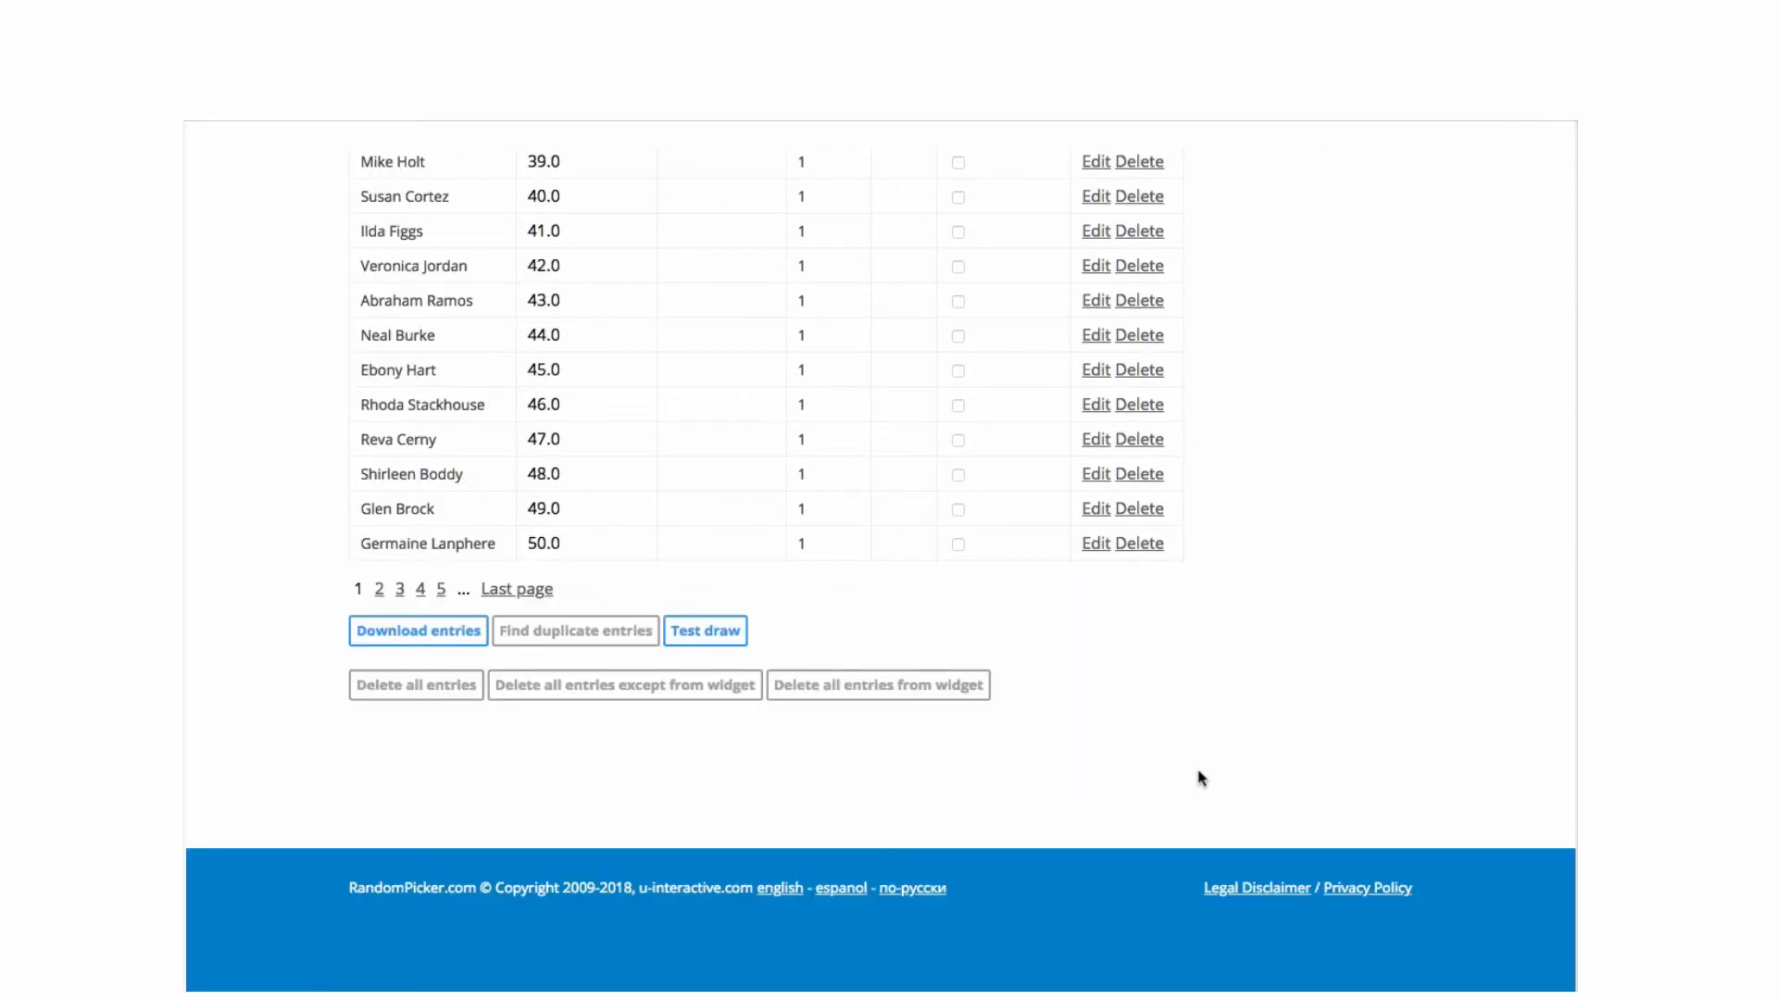
Step: Run a test draw on the imported entries and open its results
scroll(1182, 567, "up", 1)
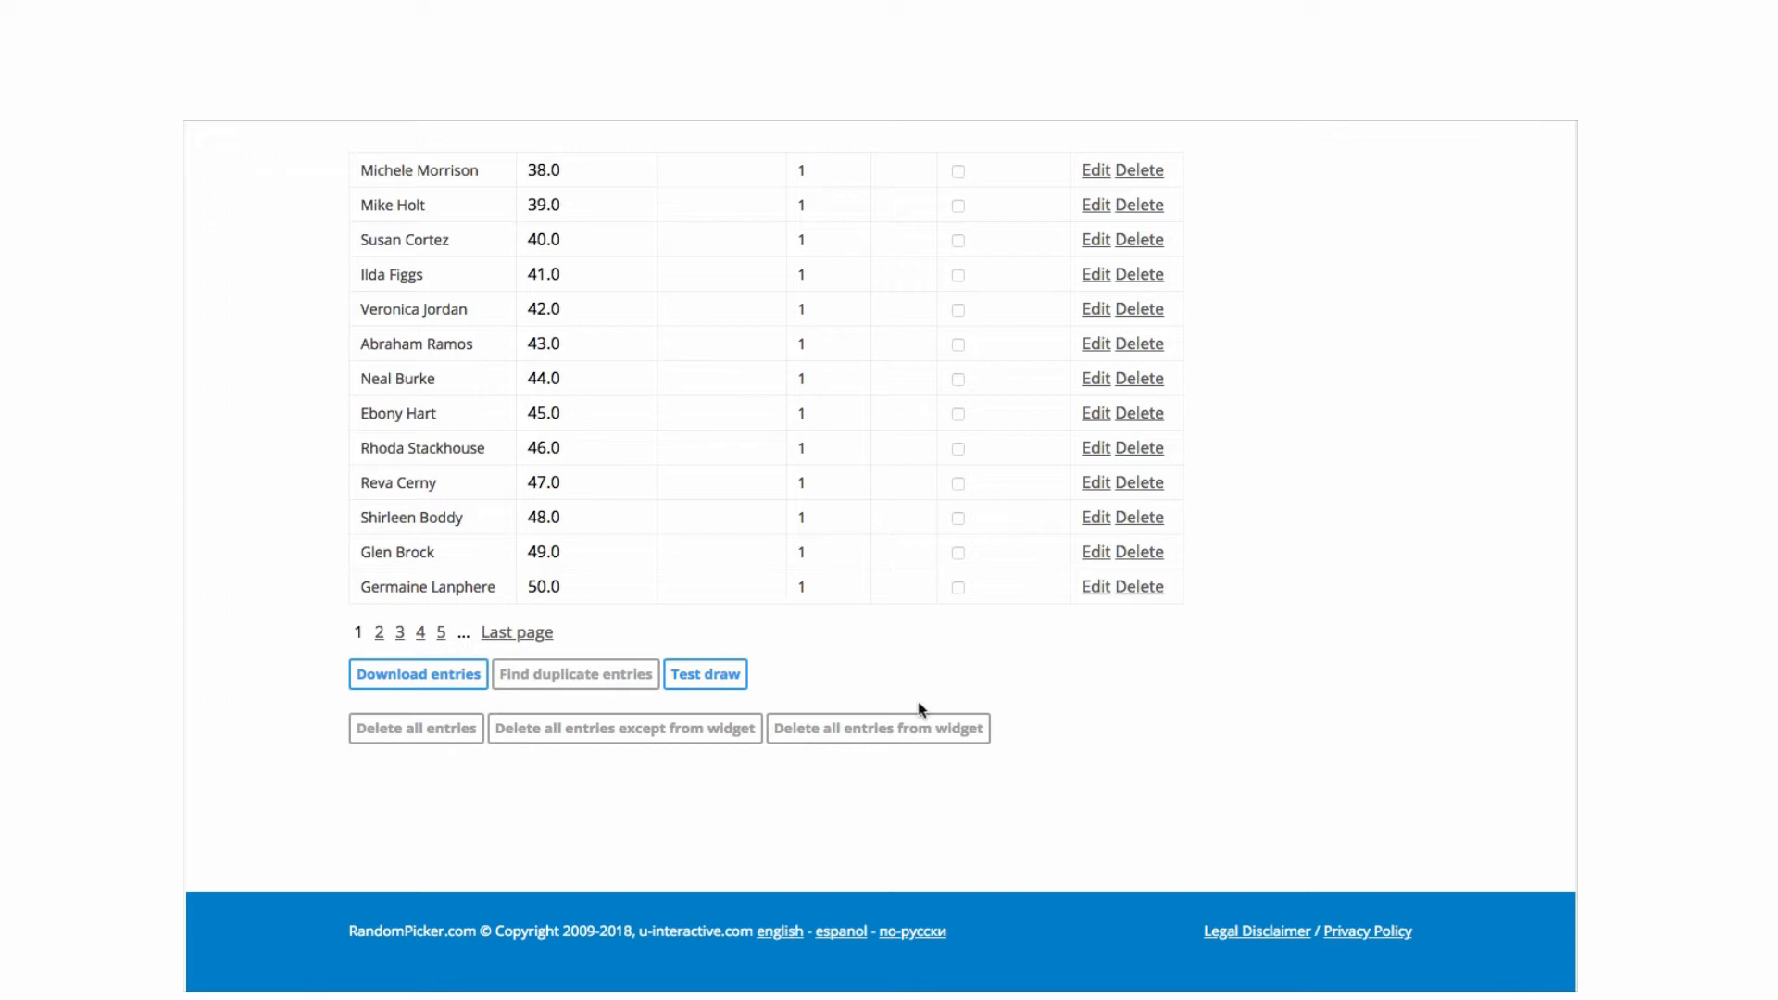
left_click(712, 682)
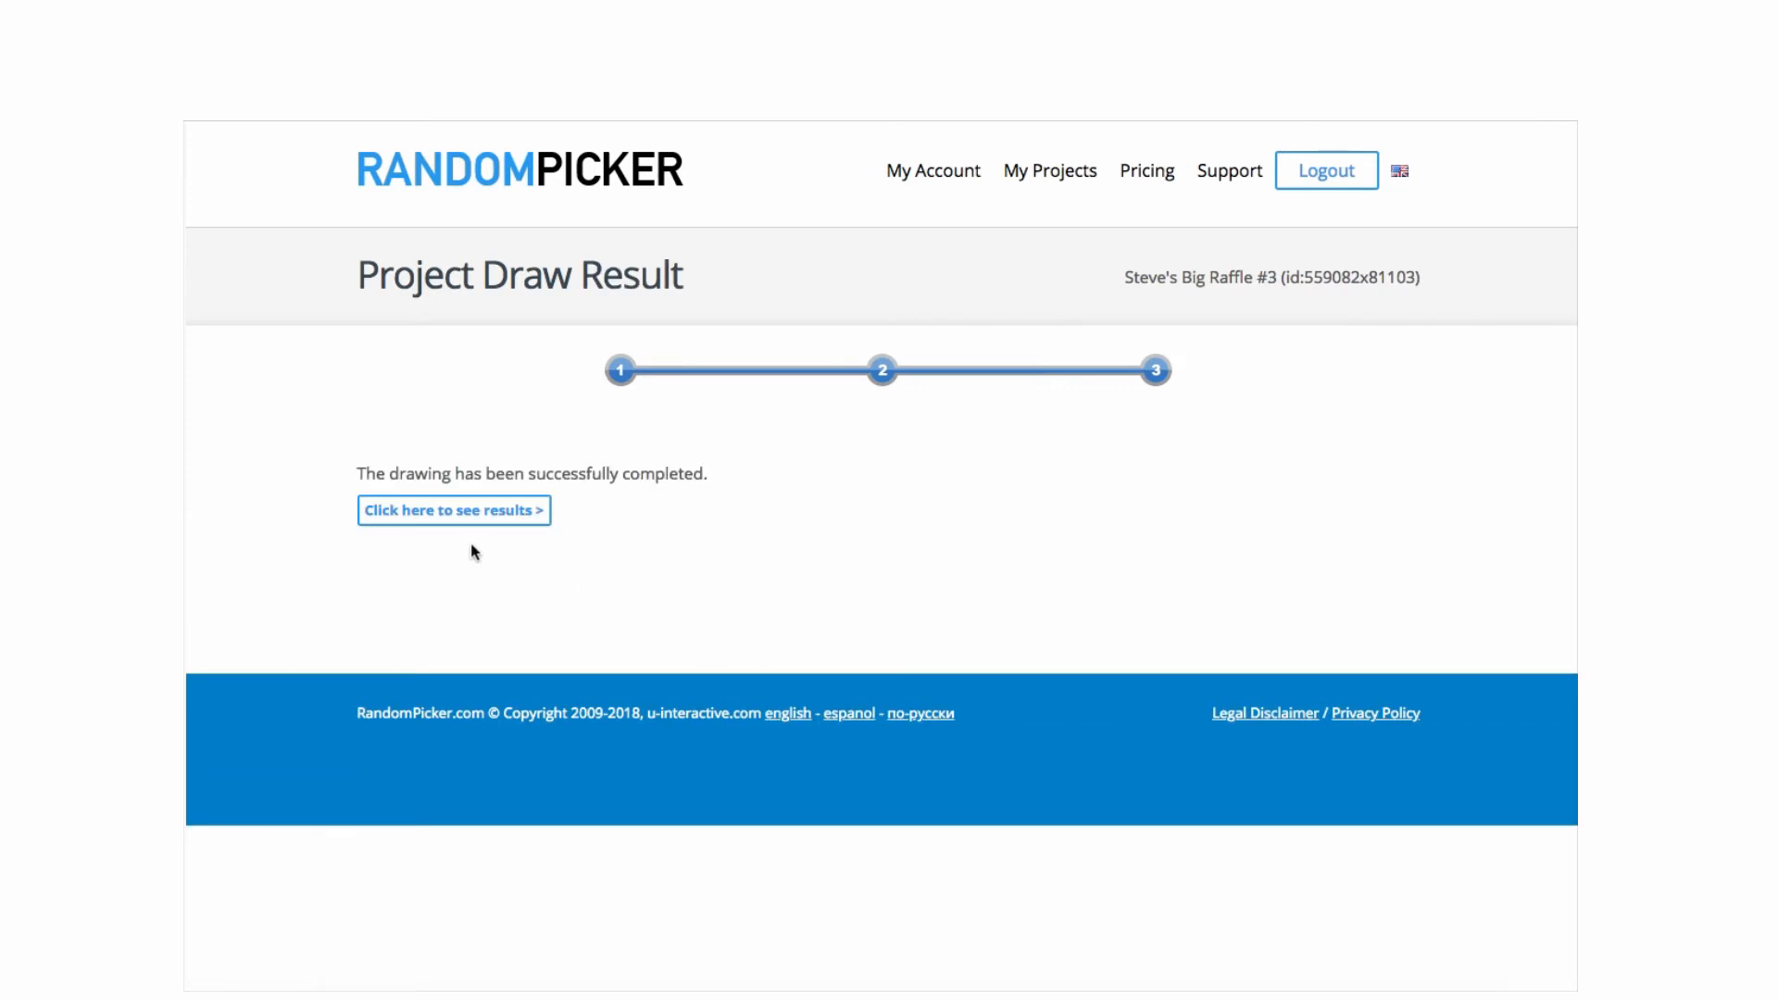
left_click(443, 517)
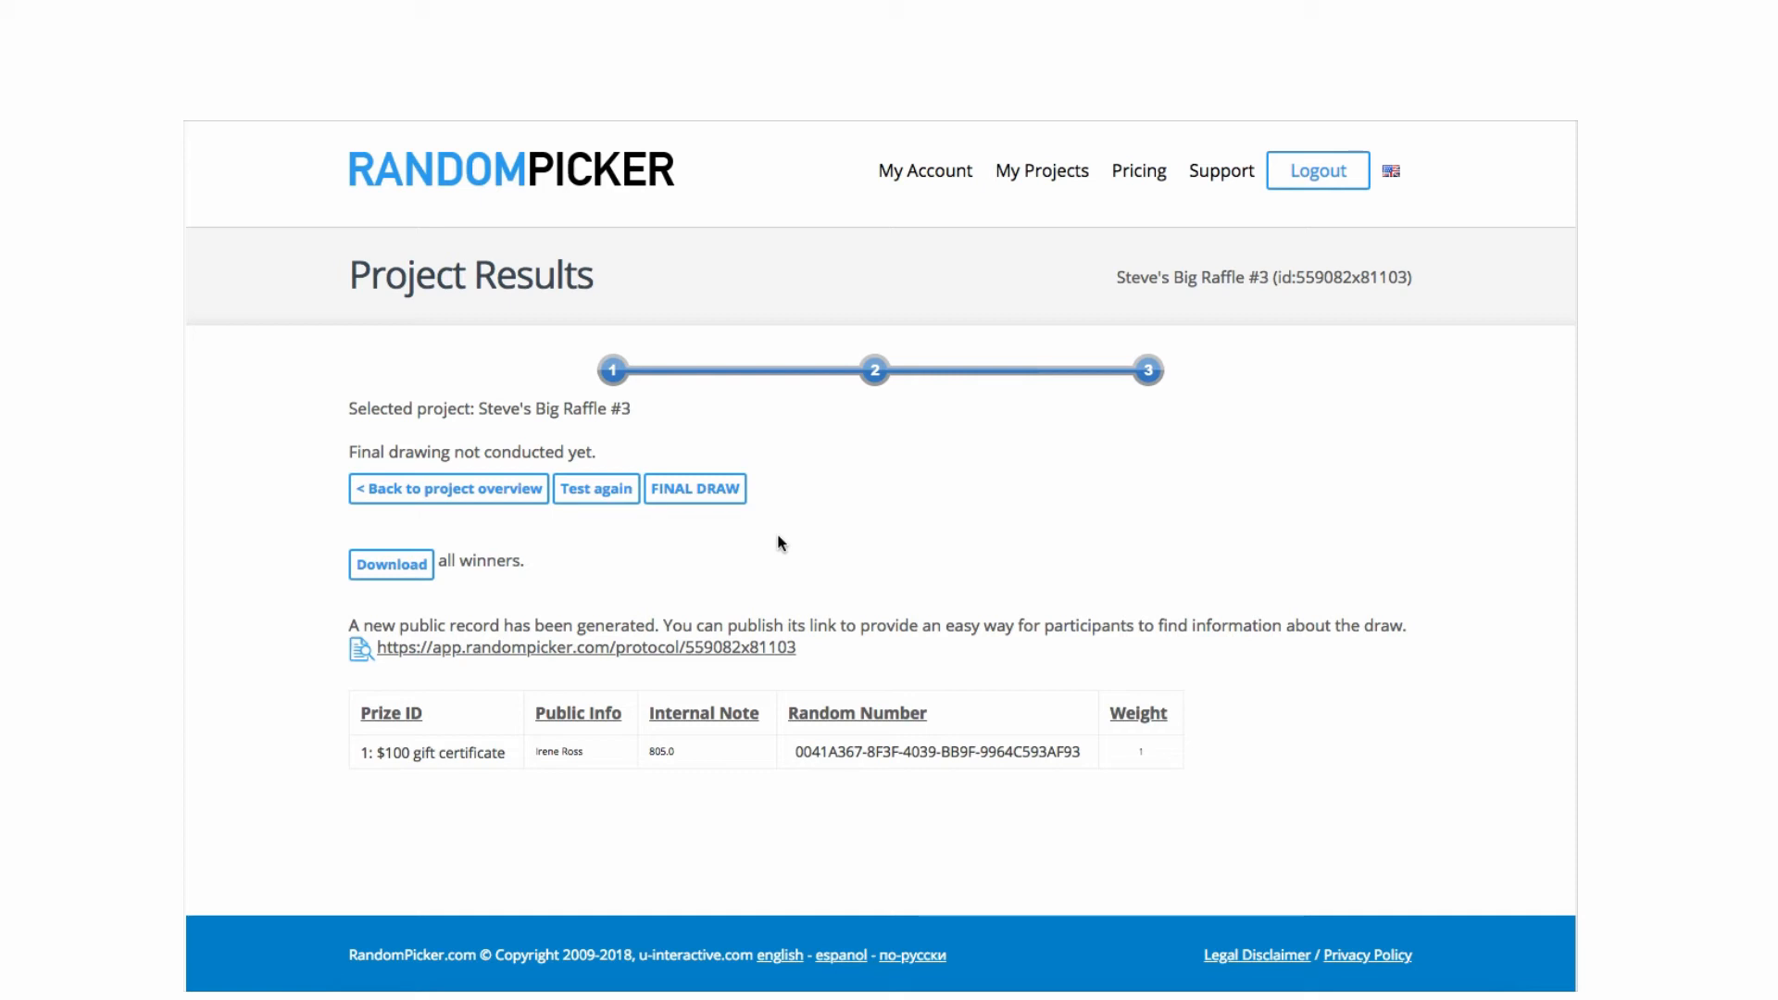
Step: Conduct the final draw for the project, approving the checklist, and open the winner results
left_click(695, 489)
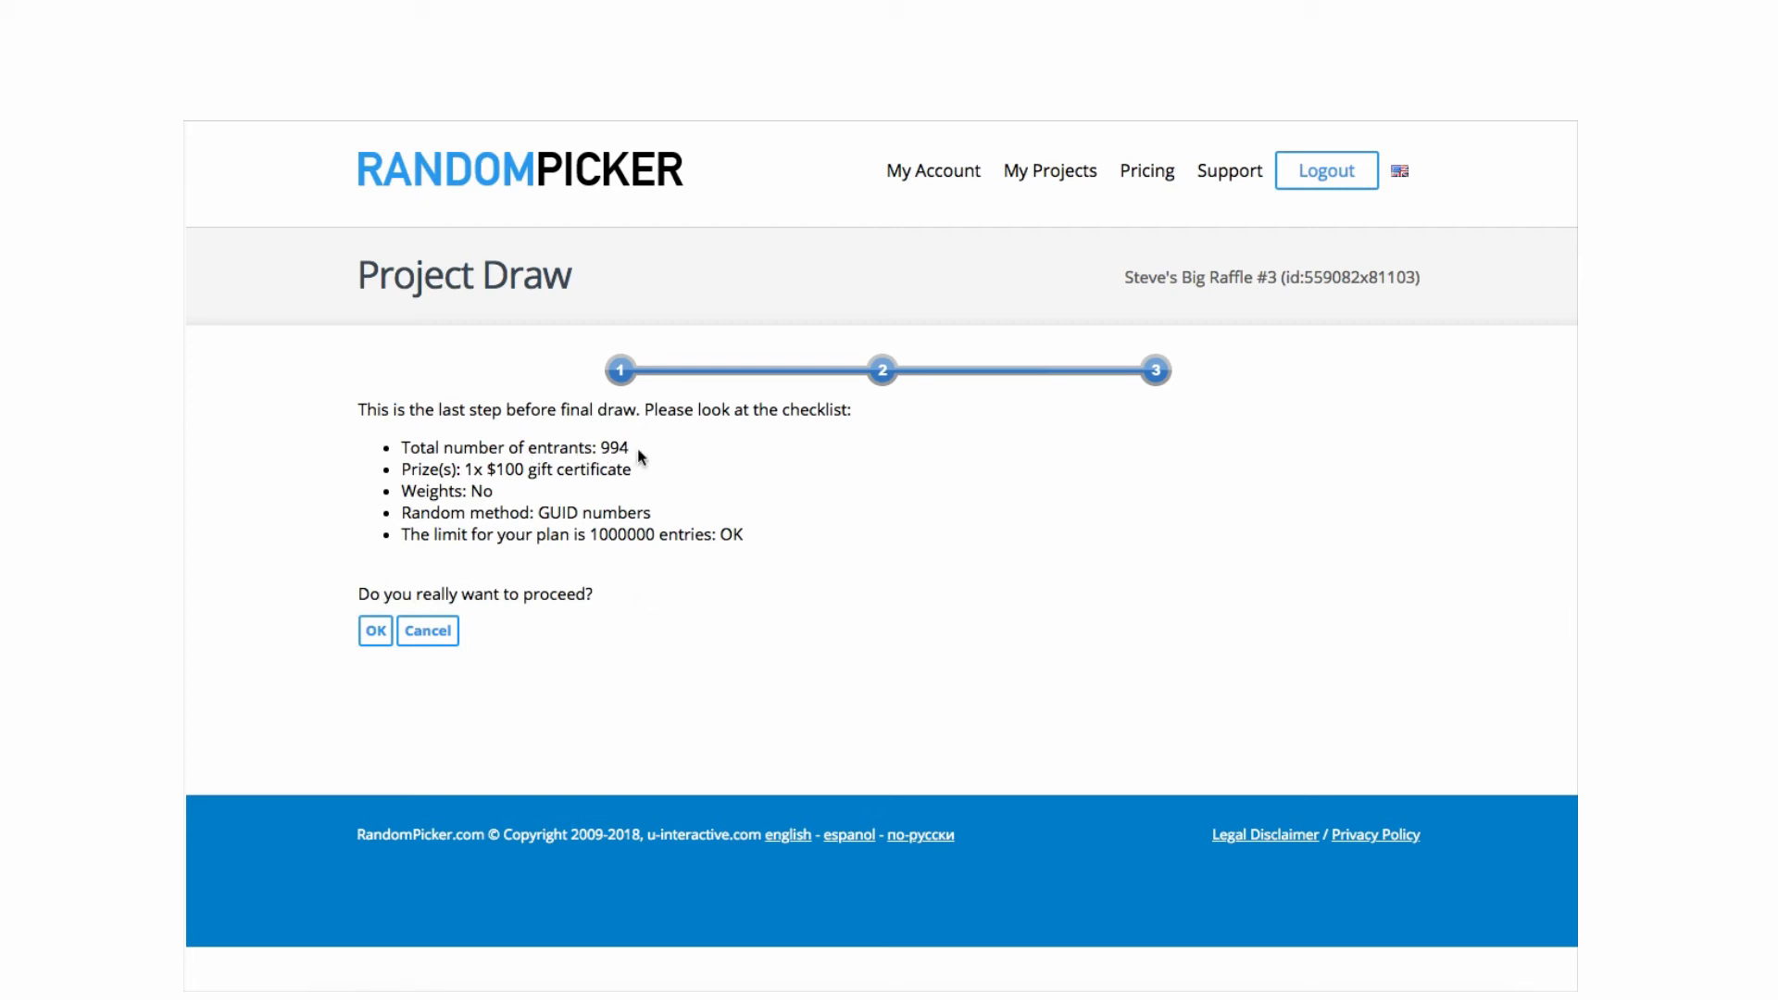
left_click(376, 631)
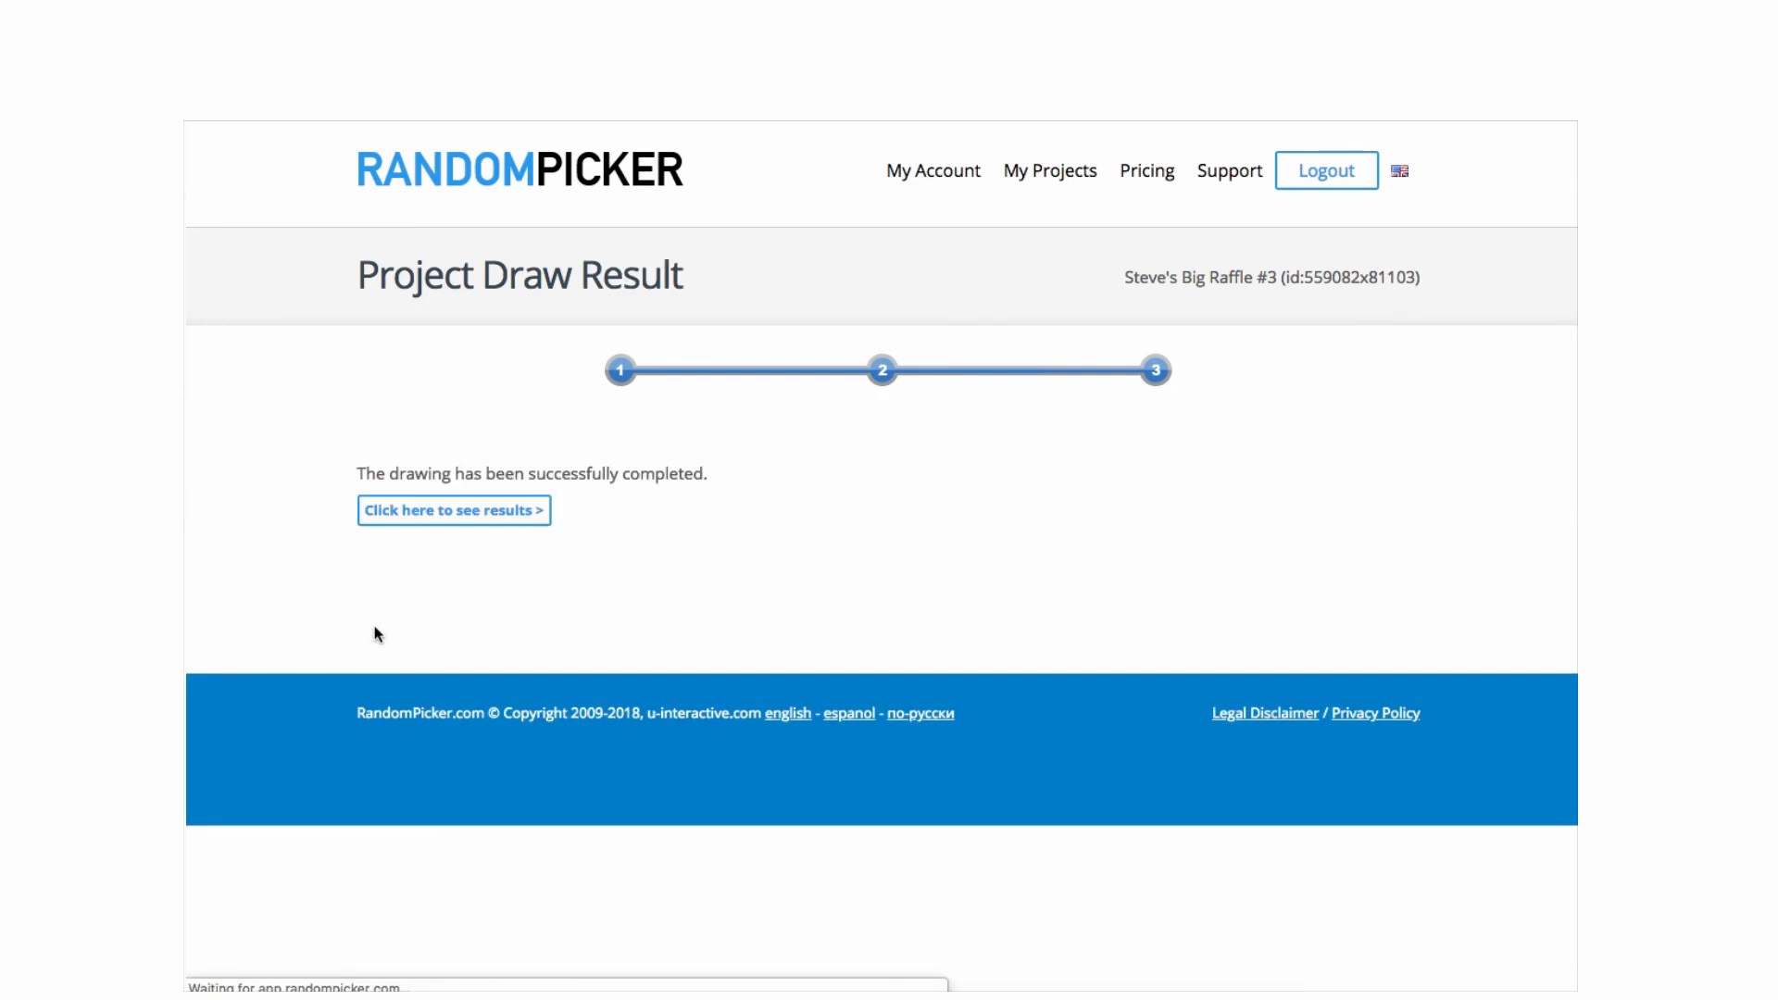
left_click(439, 519)
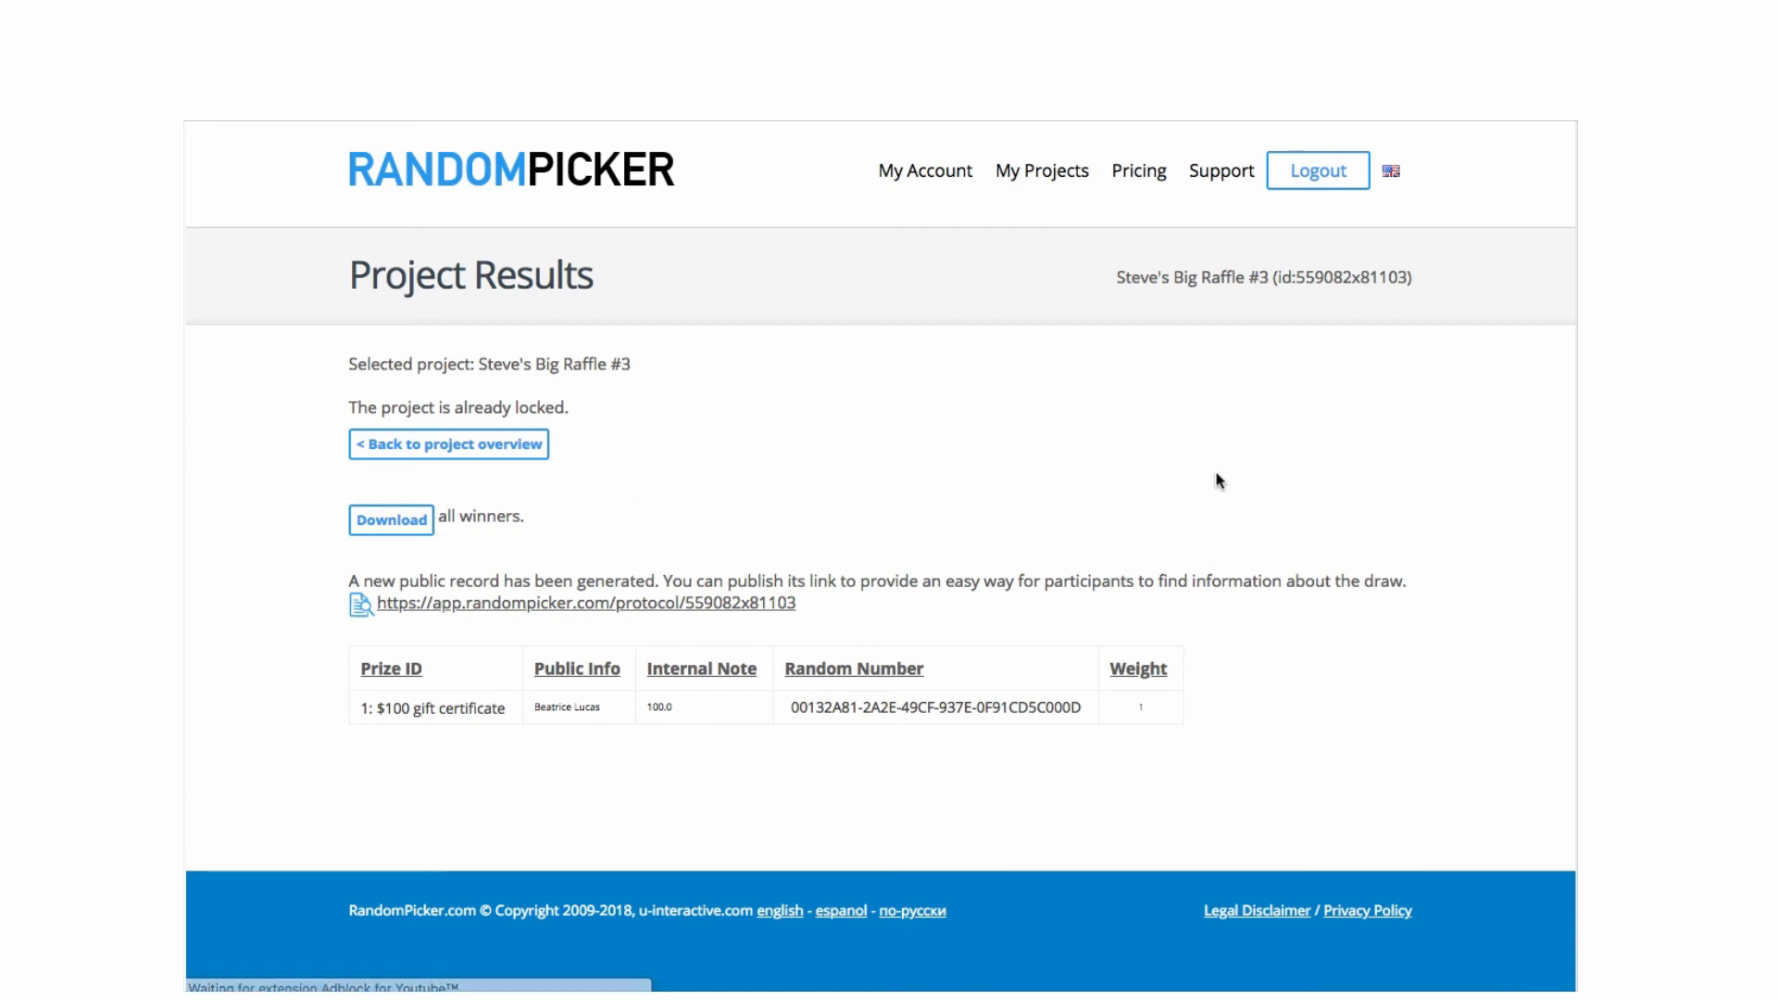